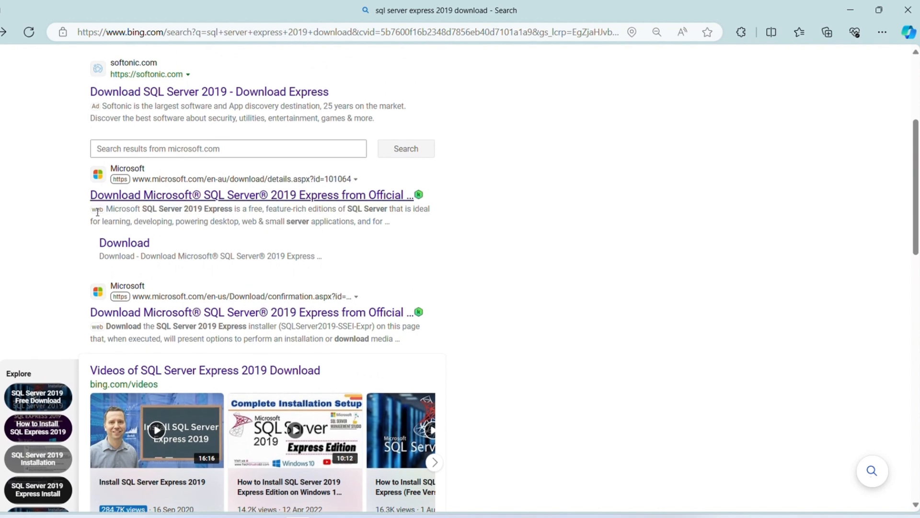
# - Open the microsoft.com 'Download Microsoft SQL Server 2019 Express' result from the Bing search
pyautogui.click(171, 203)
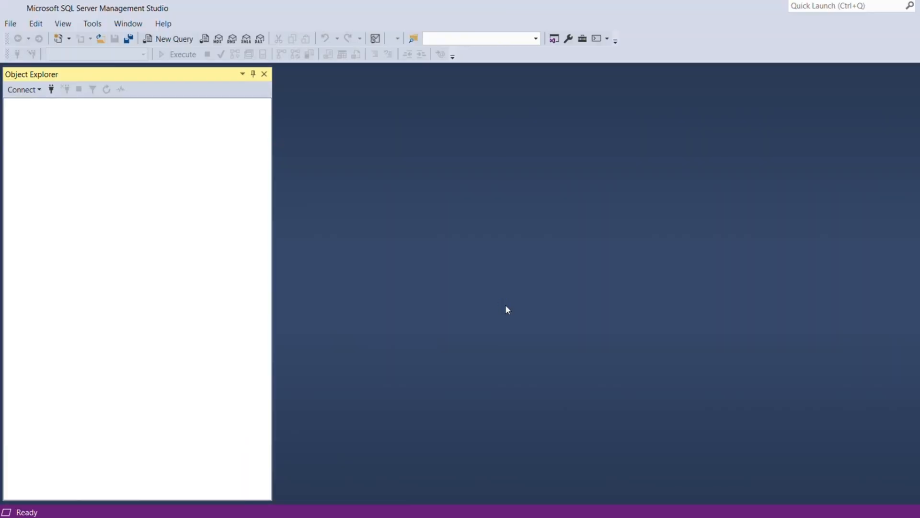
# - Connect to DATALYNX01 and start a new login under Security > Logins
pyautogui.click(450, 279)
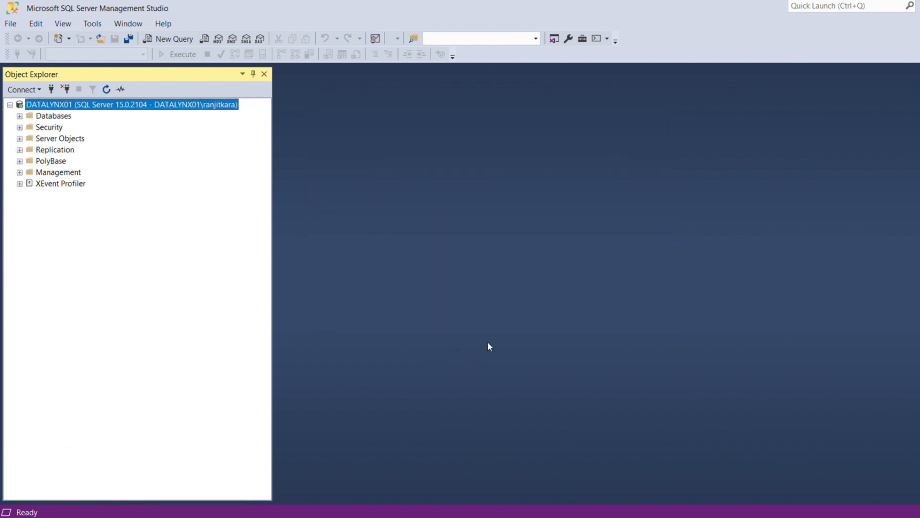
pyautogui.click(19, 127)
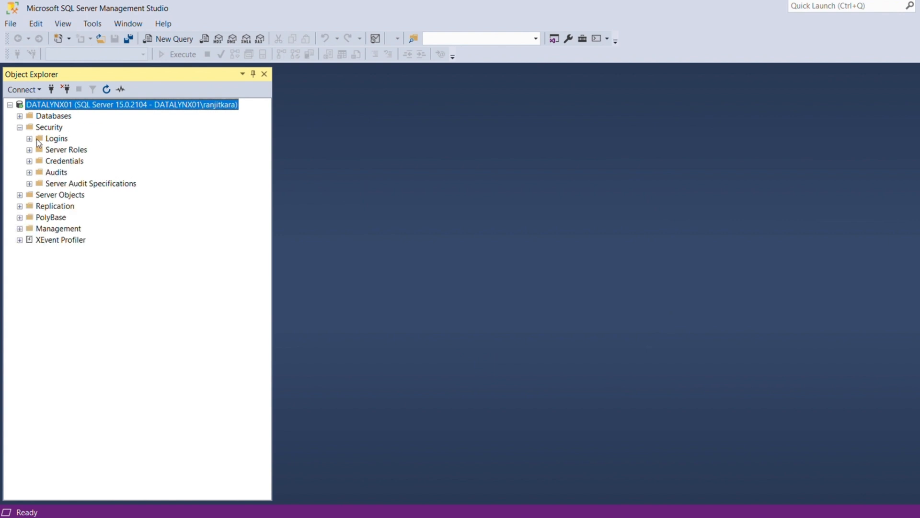
pyautogui.rightClick(59, 138)
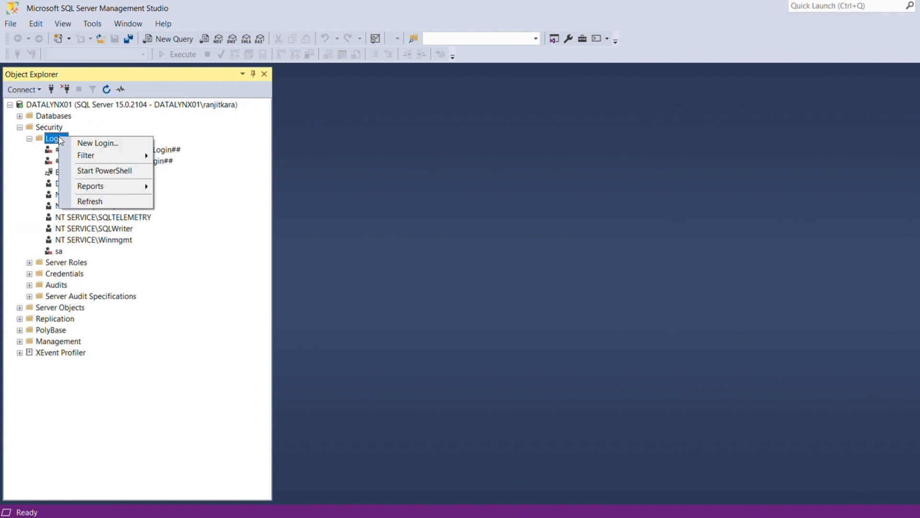
pyautogui.click(85, 144)
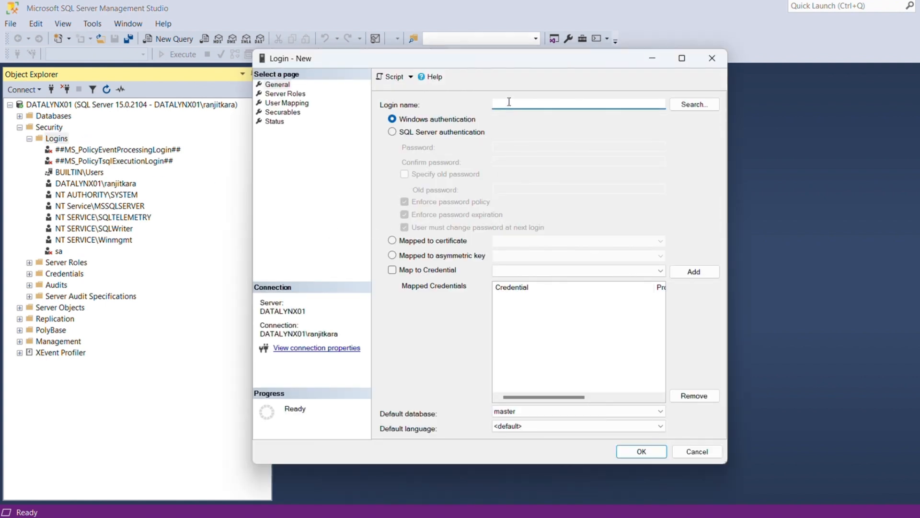
# - Create login dx_user with SQL Server authentication and a confirmed password
pyautogui.write('dx_user')
pyautogui.click(393, 135)
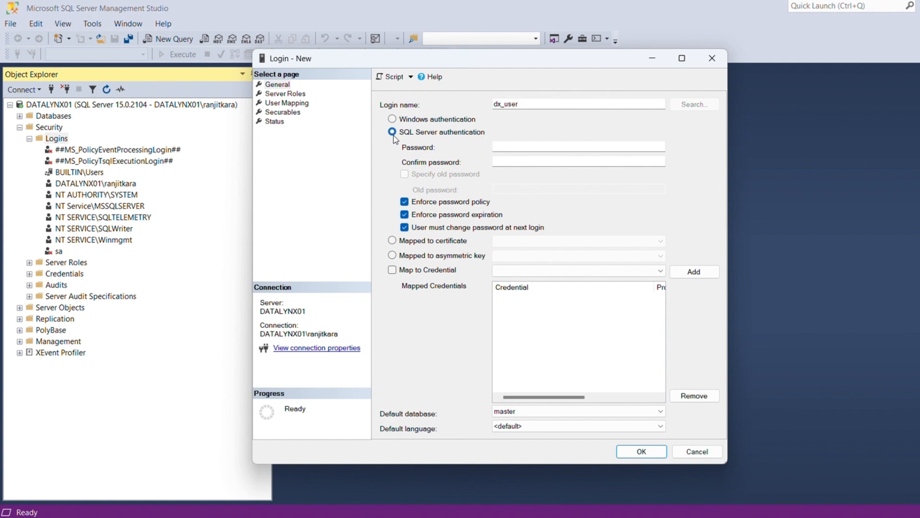
pyautogui.click(531, 145)
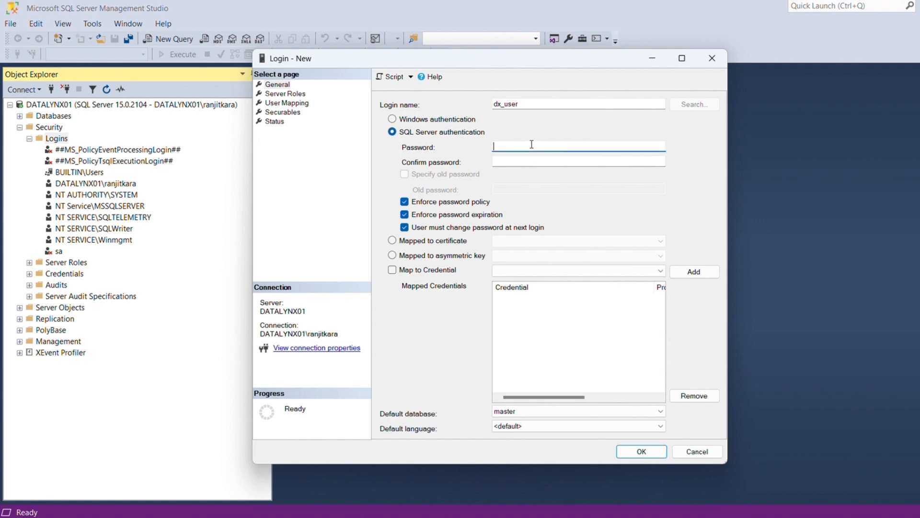
pyautogui.write('••••••••••••')
pyautogui.click(537, 161)
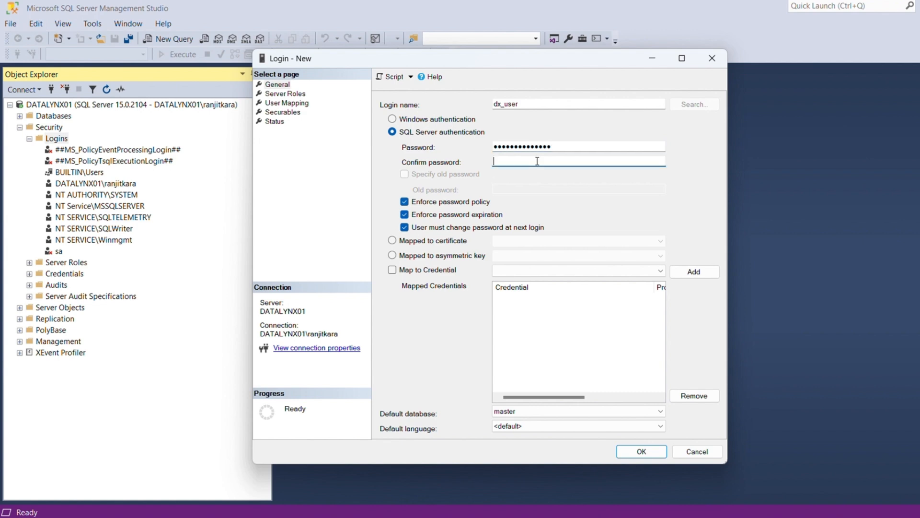
pyautogui.write('•')
pyautogui.click(632, 453)
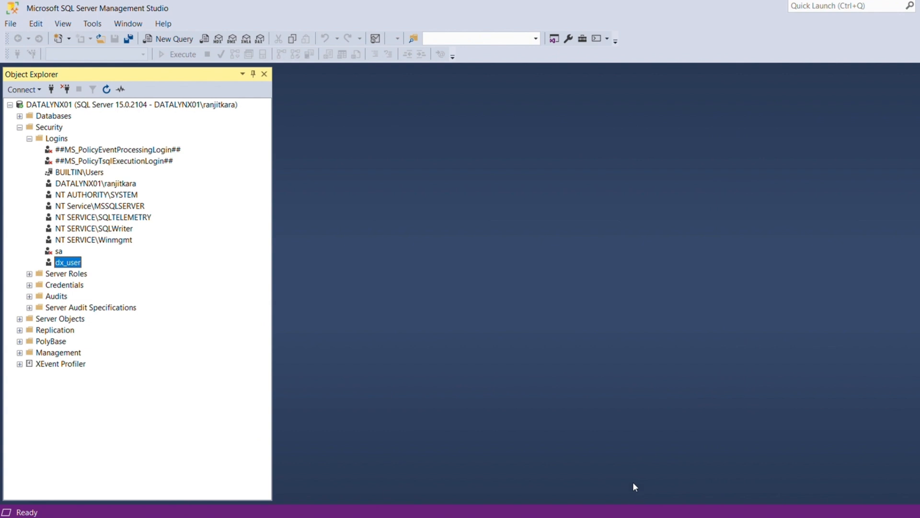
# - On dx_user's Securables page, grant Administer bulk operations through Alter any server role
pyautogui.rightClick(61, 264)
pyautogui.click(99, 392)
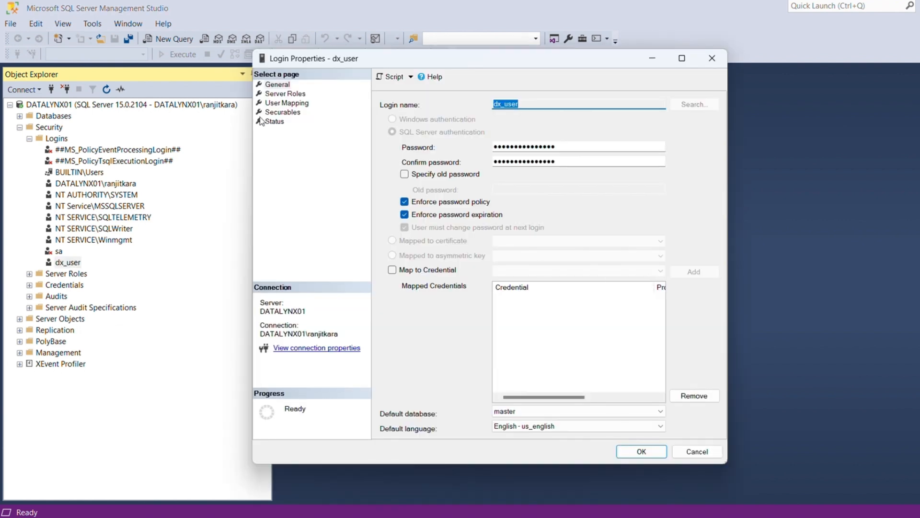
pyautogui.click(269, 113)
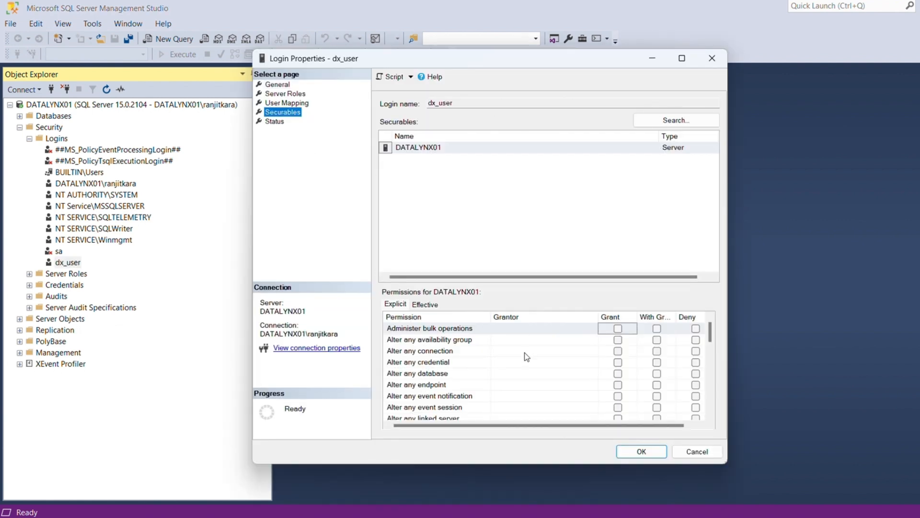
pyautogui.click(619, 340)
pyautogui.click(619, 351)
pyautogui.click(618, 362)
pyautogui.click(618, 329)
pyautogui.click(618, 374)
pyautogui.scroll(-1, 619, 375)
pyautogui.click(619, 351)
pyautogui.click(618, 362)
pyautogui.click(618, 374)
pyautogui.click(618, 385)
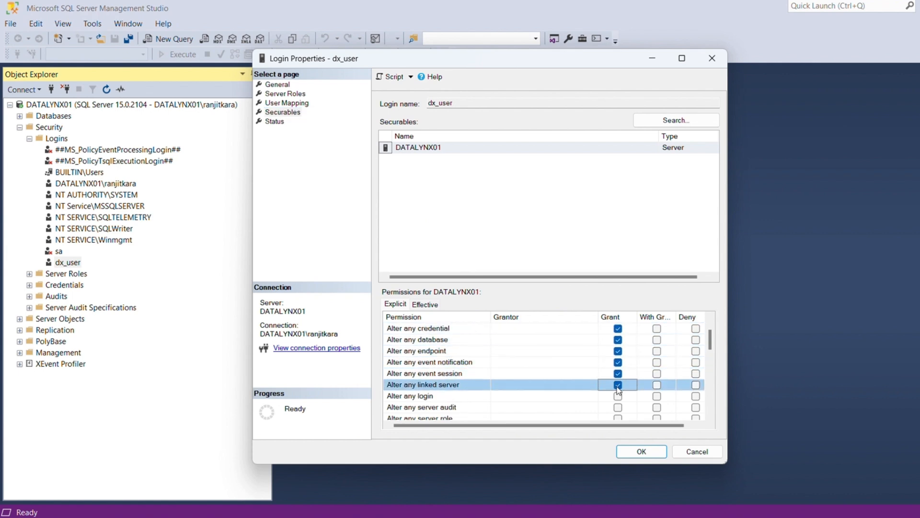
pyautogui.click(618, 396)
pyautogui.click(619, 407)
pyautogui.click(618, 418)
# - Grant dx_user Alter resources through Create trace event notification, including Control server
pyautogui.scroll(-2, 626, 392)
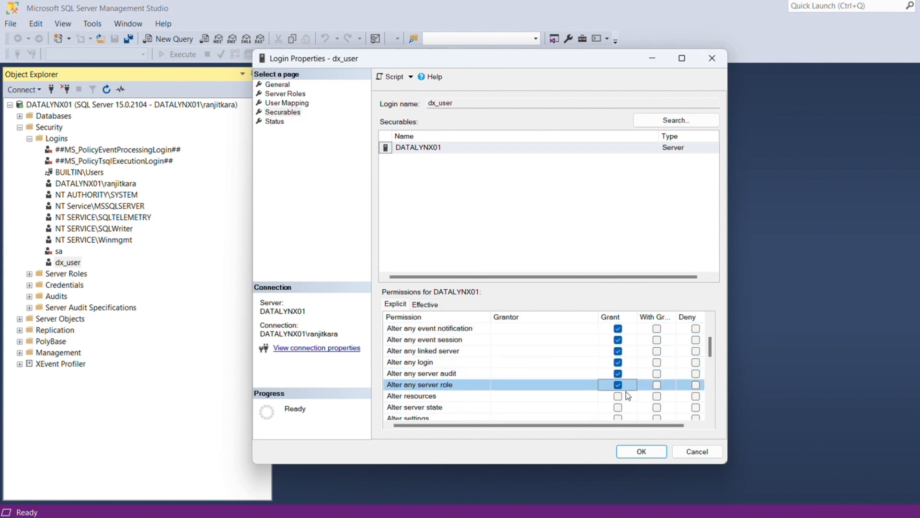
pyautogui.click(618, 363)
pyautogui.click(618, 373)
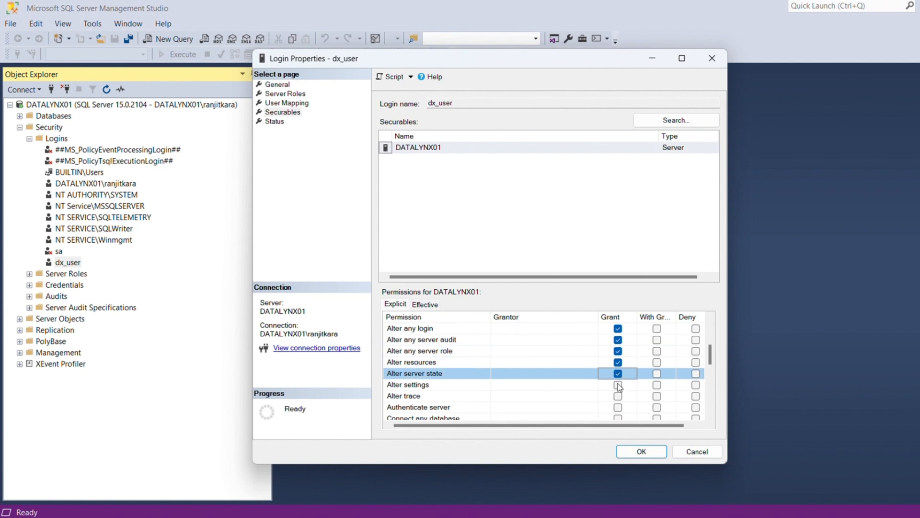
pyautogui.click(618, 385)
pyautogui.click(618, 396)
pyautogui.scroll(-1, 620, 391)
pyautogui.click(619, 374)
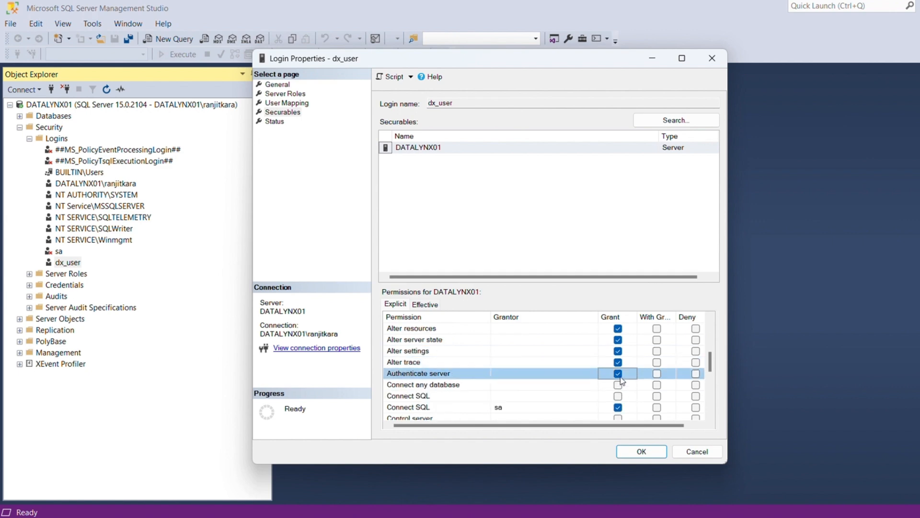
pyautogui.click(618, 385)
pyautogui.click(619, 396)
pyautogui.scroll(-1, 620, 396)
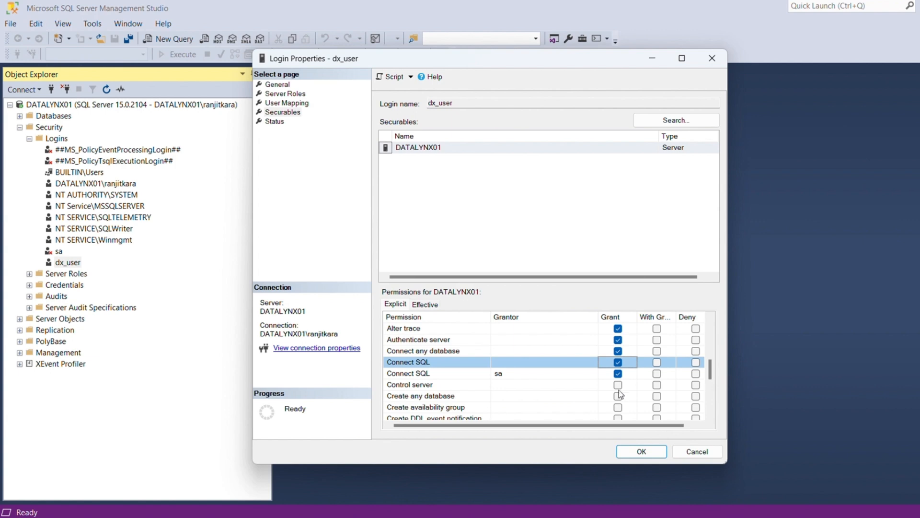
pyautogui.click(618, 384)
pyautogui.click(618, 396)
pyautogui.scroll(-1, 619, 390)
pyautogui.click(618, 373)
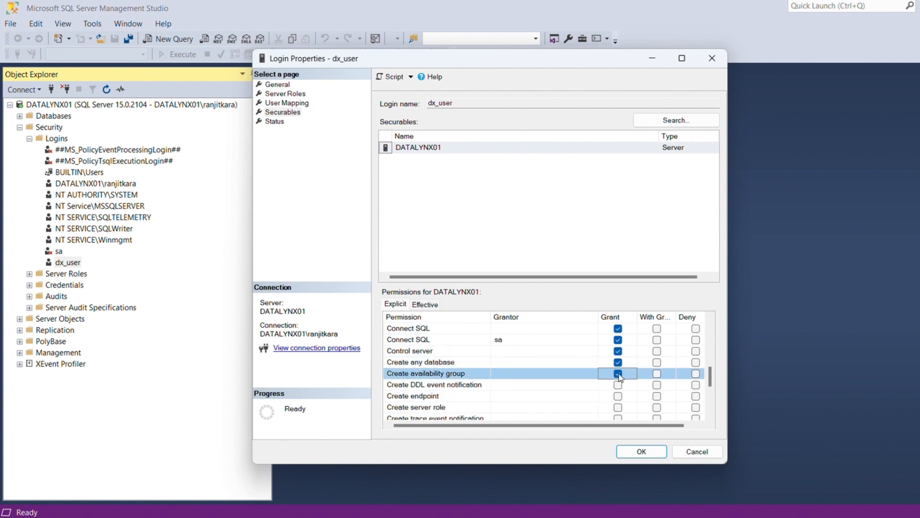
pyautogui.click(619, 385)
pyautogui.click(618, 396)
pyautogui.click(619, 407)
pyautogui.click(618, 418)
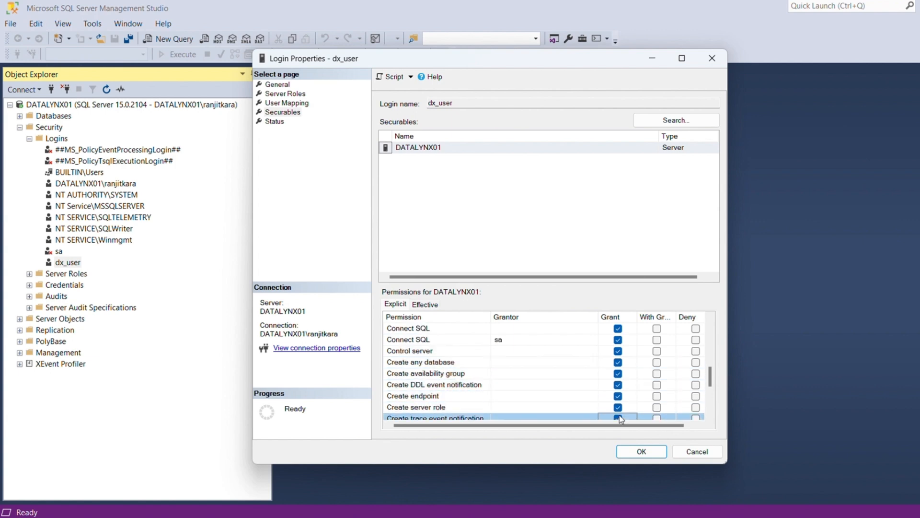
# - Grant External access assembly through View server state, then save dx_user's permissions
pyautogui.scroll(-1, 620, 417)
pyautogui.scroll(-2, 621, 403)
pyautogui.scroll(1, 621, 397)
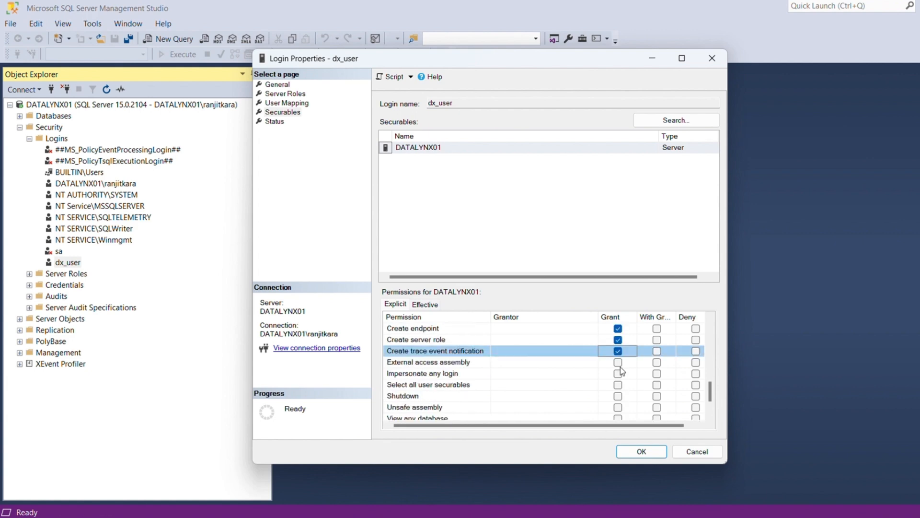
pyautogui.click(618, 362)
pyautogui.click(619, 373)
pyautogui.click(618, 385)
pyautogui.click(619, 396)
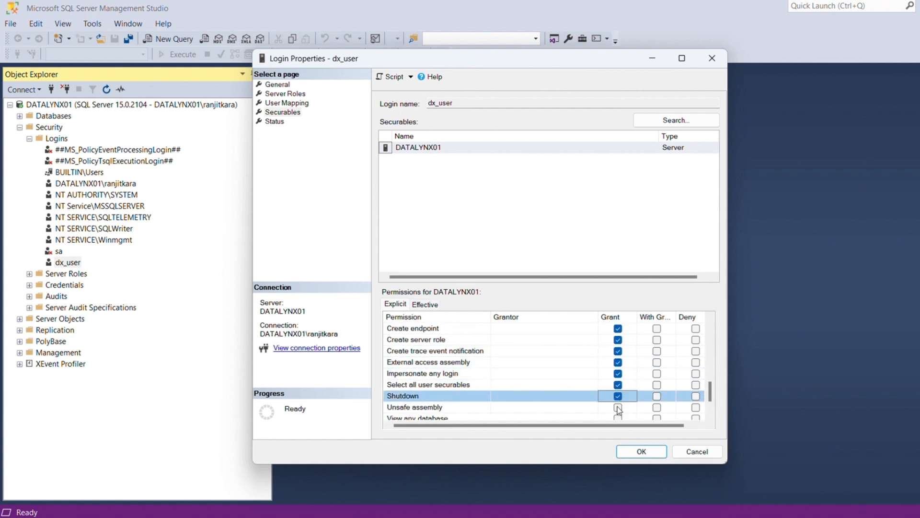
pyautogui.click(619, 407)
pyautogui.click(618, 417)
pyautogui.scroll(-1, 621, 408)
pyautogui.click(618, 396)
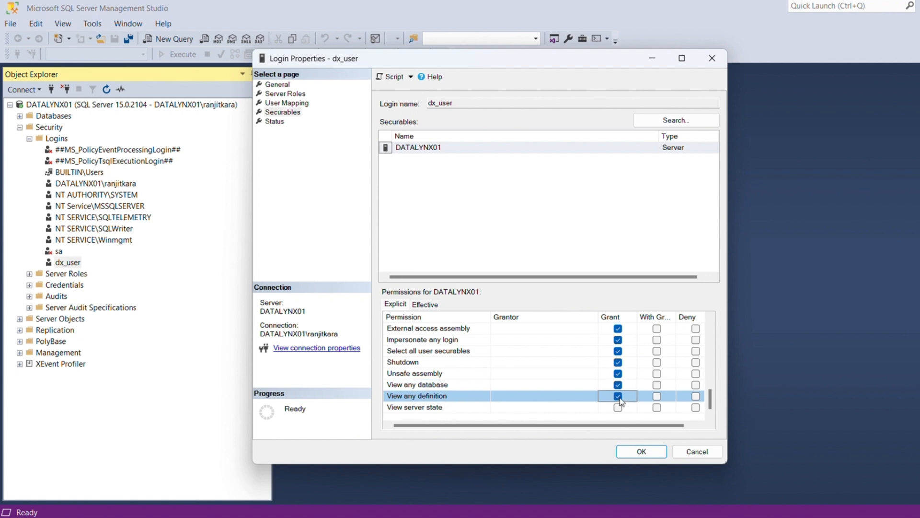
pyautogui.click(618, 408)
pyautogui.click(635, 452)
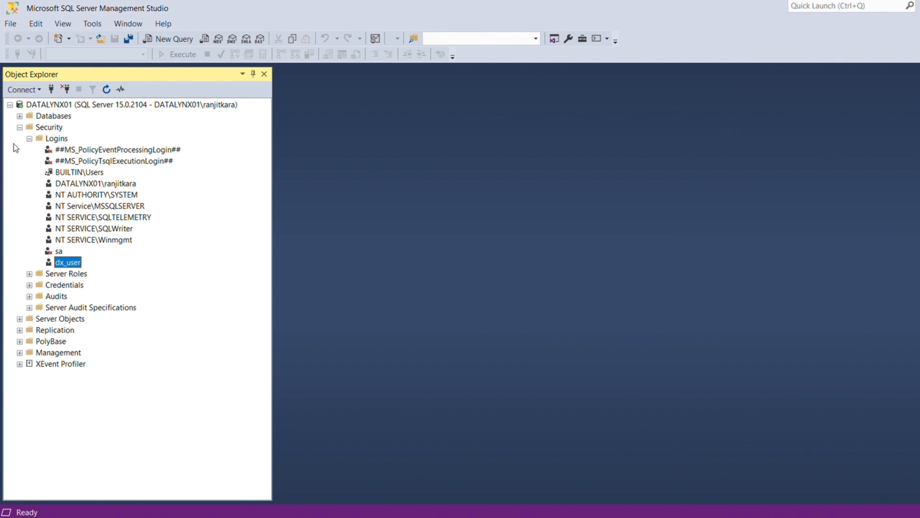
# - Set DATALYNX01's server authentication to SQL Server and Windows Authentication mode
pyautogui.click(19, 127)
pyautogui.click(88, 106)
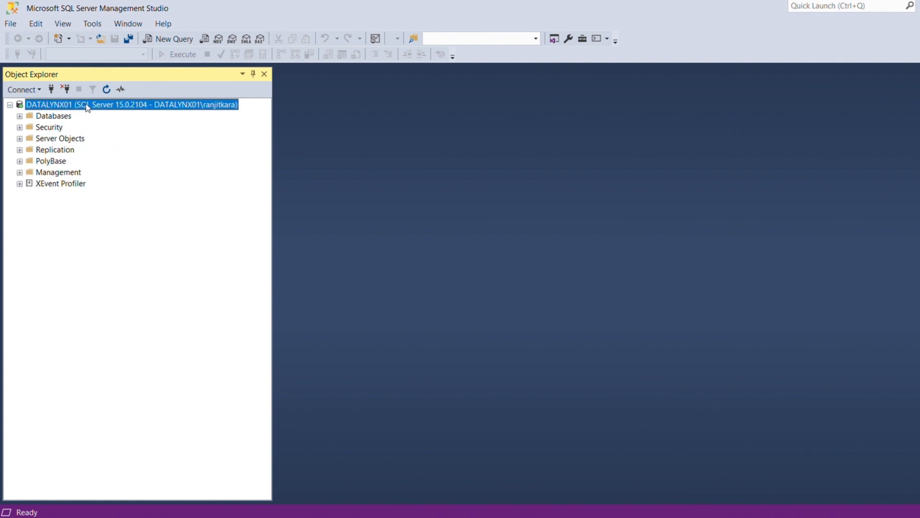
pyautogui.rightClick(87, 106)
pyautogui.click(147, 330)
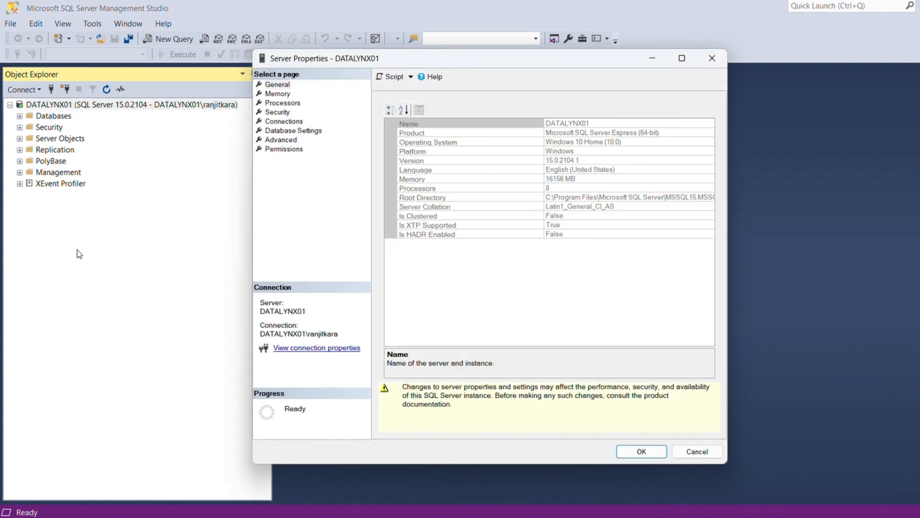
pyautogui.click(285, 113)
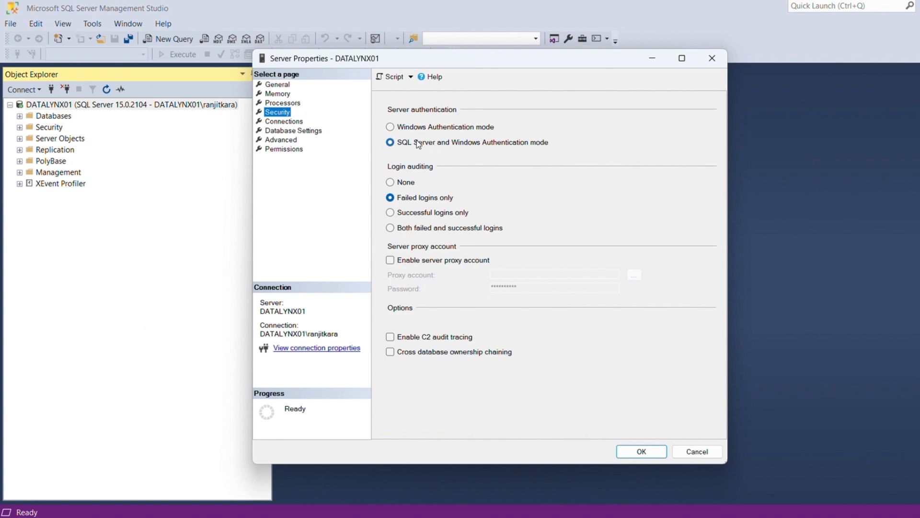
pyautogui.click(641, 452)
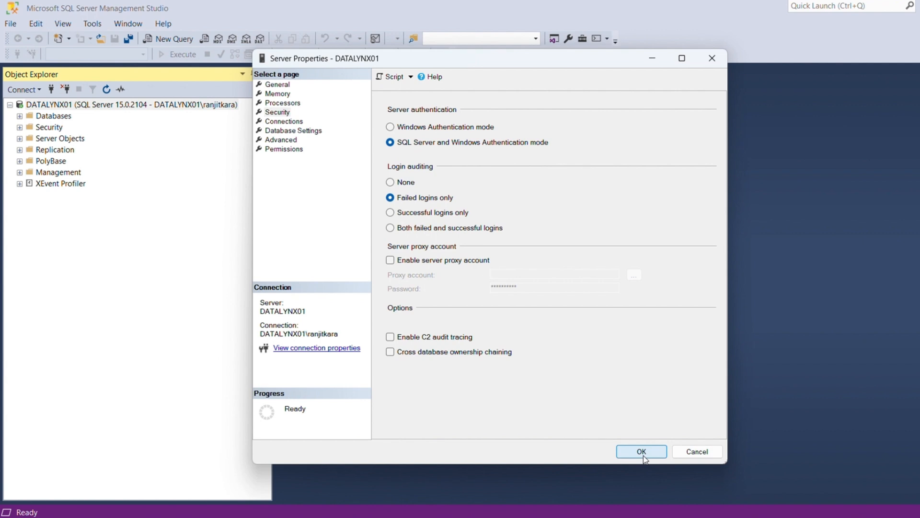
# - Restart the DATALYNX01 MSSQLSERVER service and confirm
pyautogui.rightClick(48, 105)
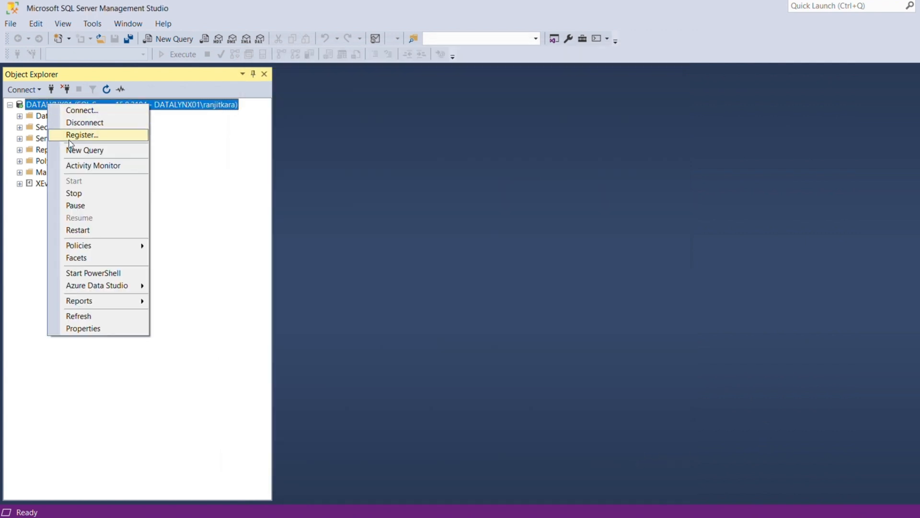
pyautogui.click(92, 235)
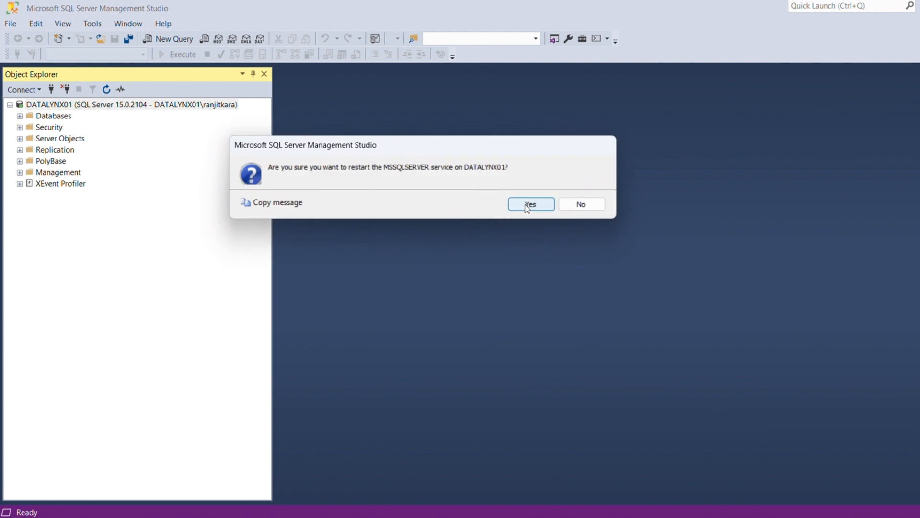
pyautogui.click(527, 205)
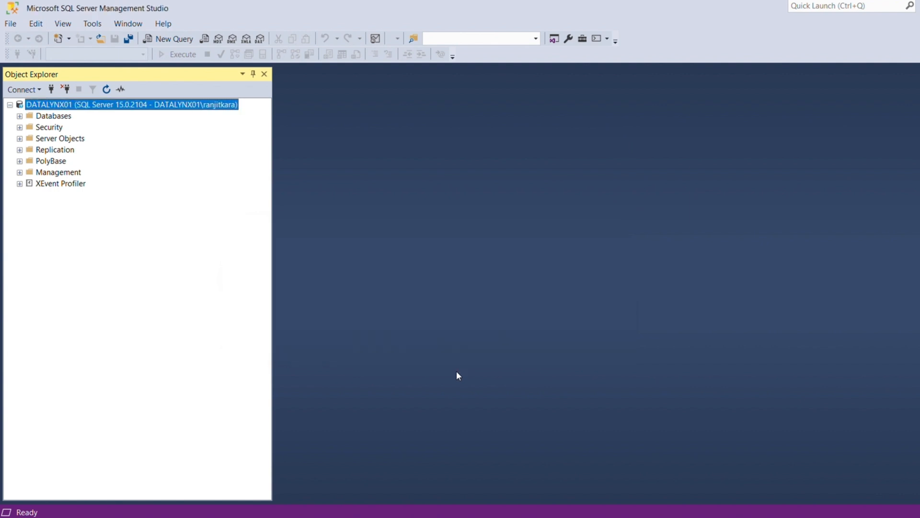
# - Connect to DATALYNX01 as dx_user with SQL Server Authentication, setting a new password for the expired login
pyautogui.click(51, 89)
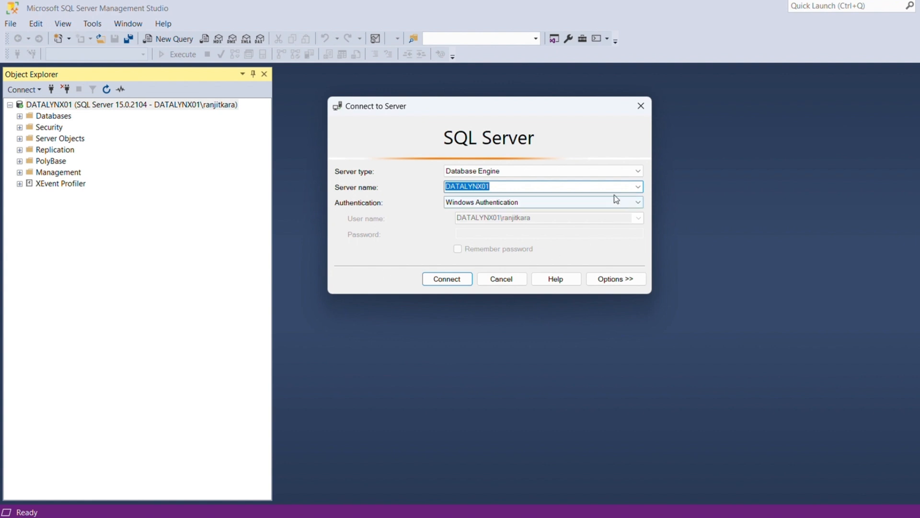
pyautogui.click(631, 205)
pyautogui.click(485, 221)
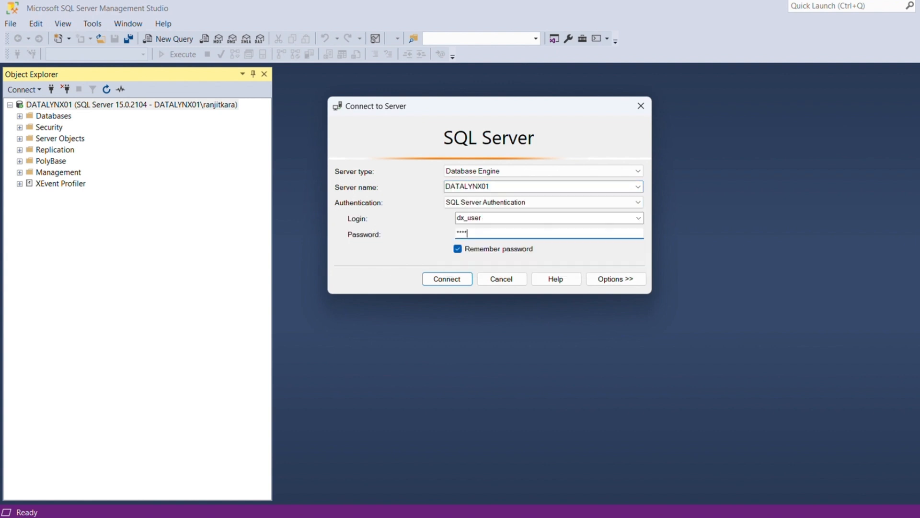
pyautogui.write('*********')
pyautogui.click(460, 280)
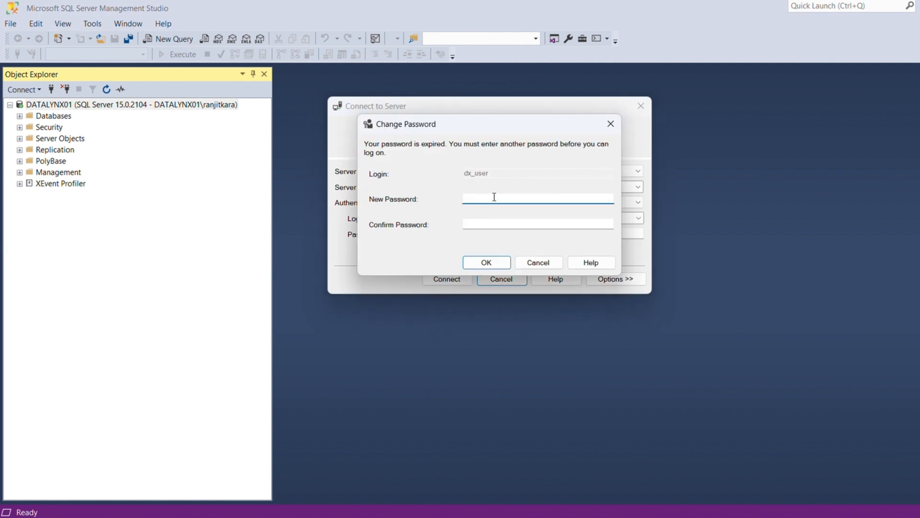
pyautogui.click(515, 224)
pyautogui.write('********')
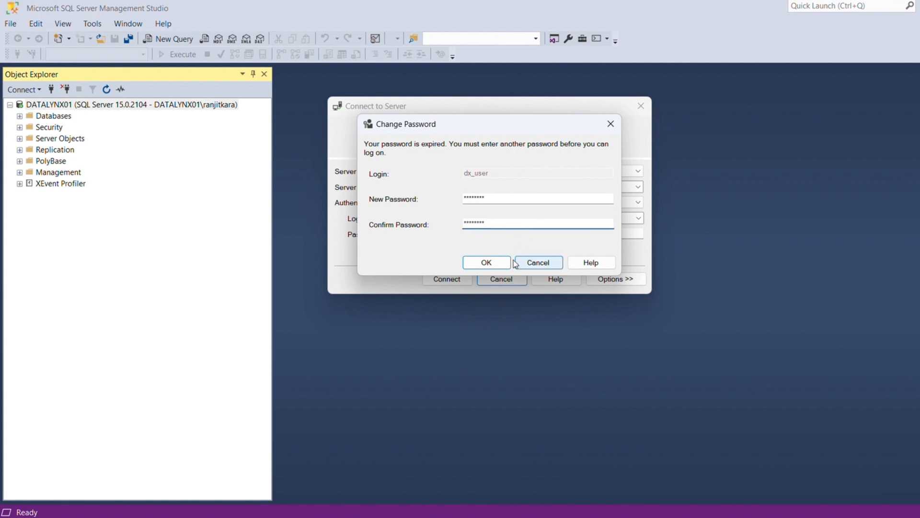
pyautogui.click(499, 263)
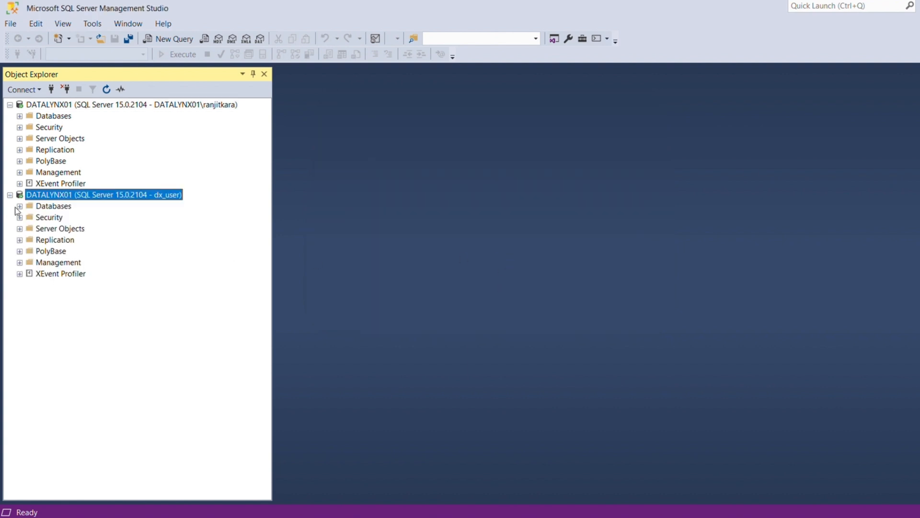
# - Create database DX_XPLORER under Databases on the dx_user connection
pyautogui.click(9, 105)
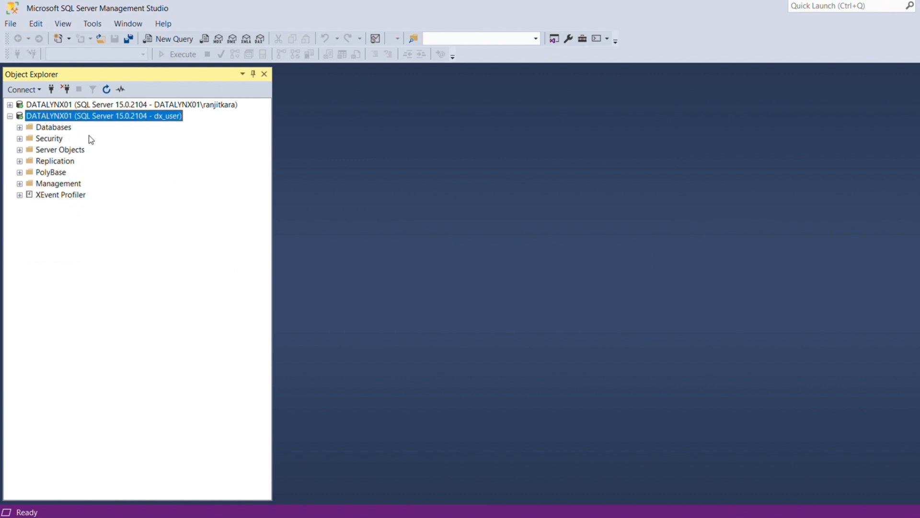
pyautogui.click(20, 128)
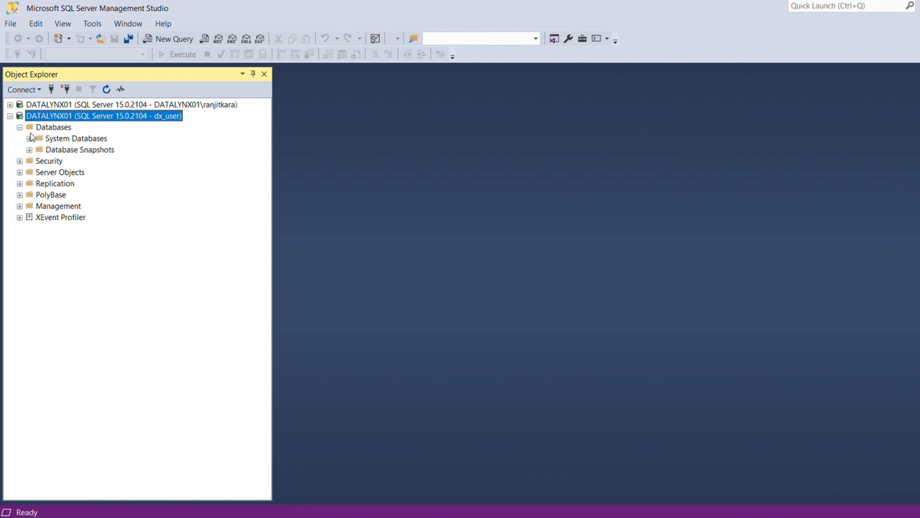
pyautogui.rightClick(39, 127)
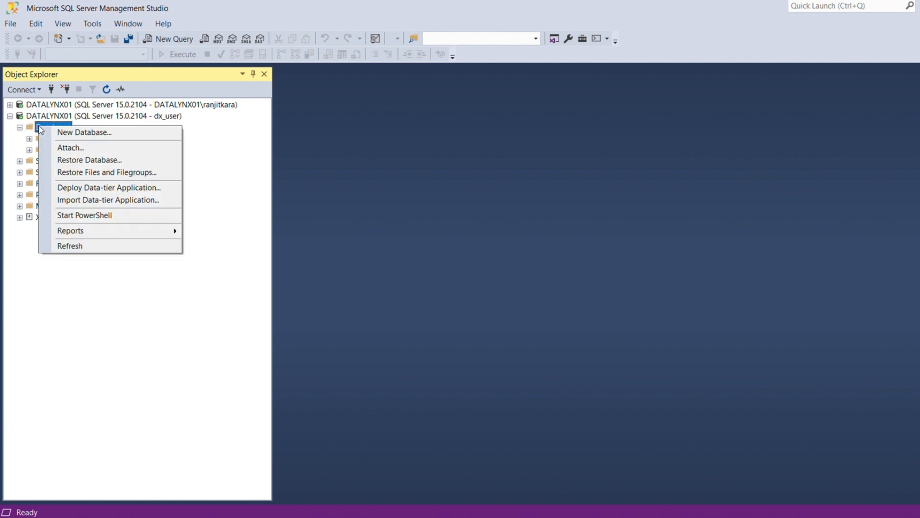
pyautogui.click(70, 133)
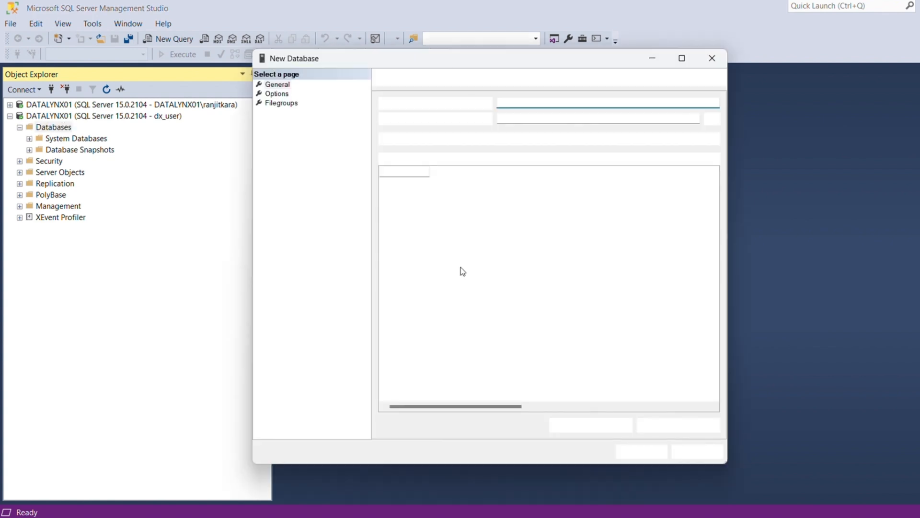
pyautogui.write('DX')
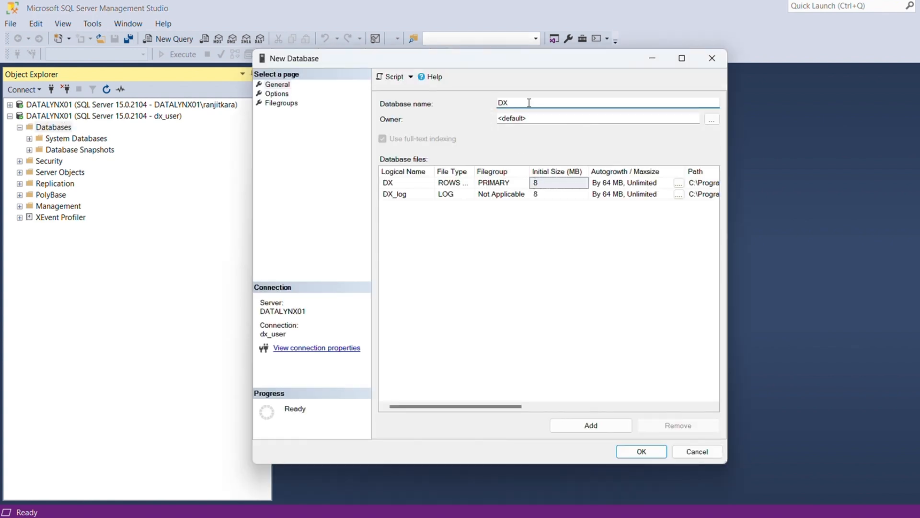
pyautogui.write('_XPLORER')
pyautogui.click(641, 451)
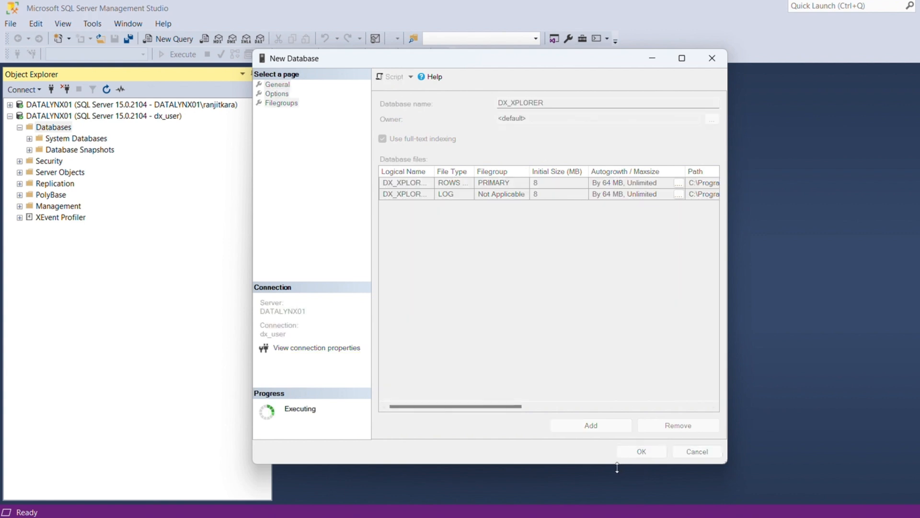
pyautogui.rightClick(68, 127)
# - Create another database named DX_SECURITY
pyautogui.click(144, 137)
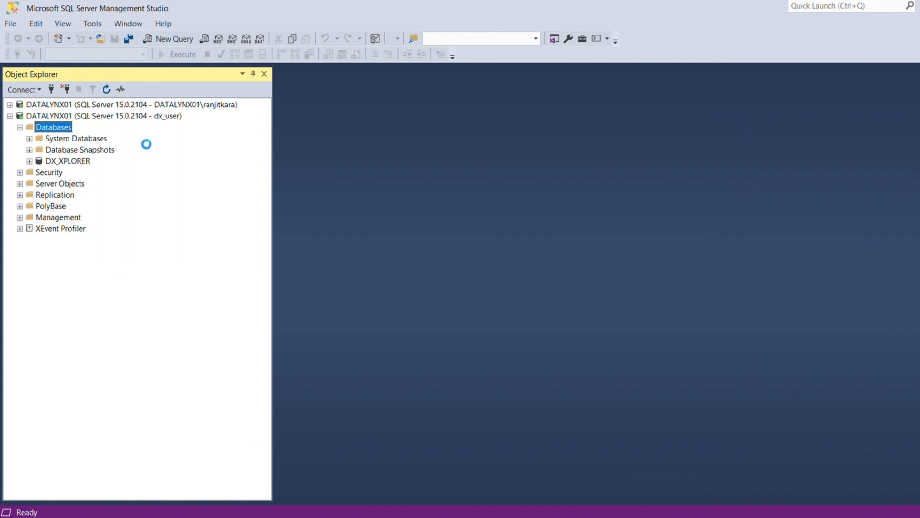
pyautogui.write('DX_S')
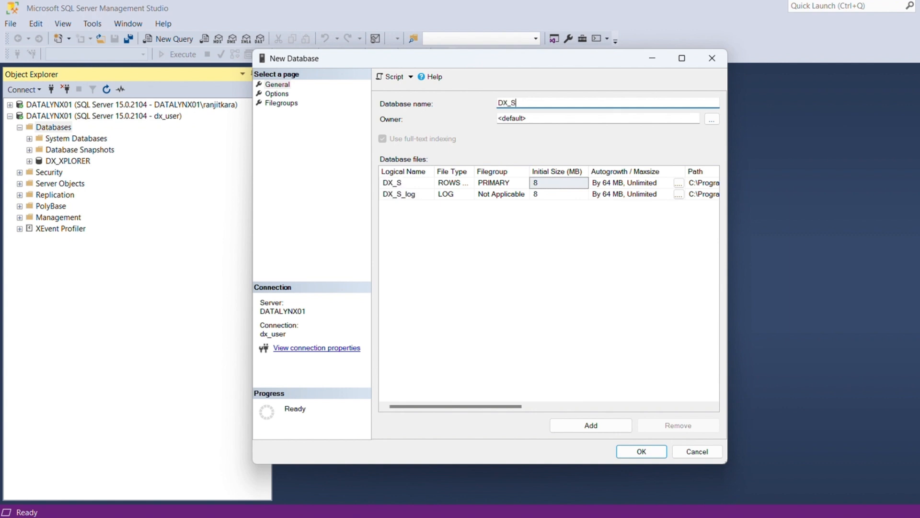
pyautogui.write('ECURIT')
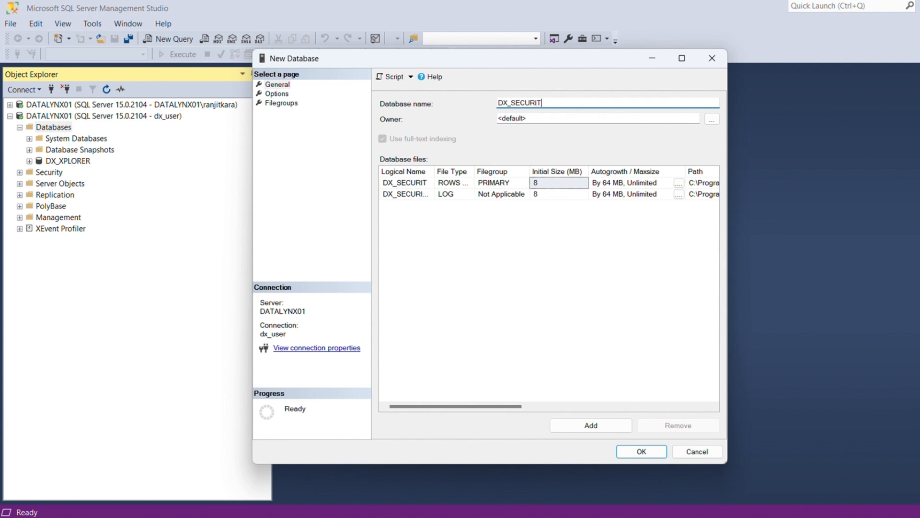
pyautogui.write('Y')
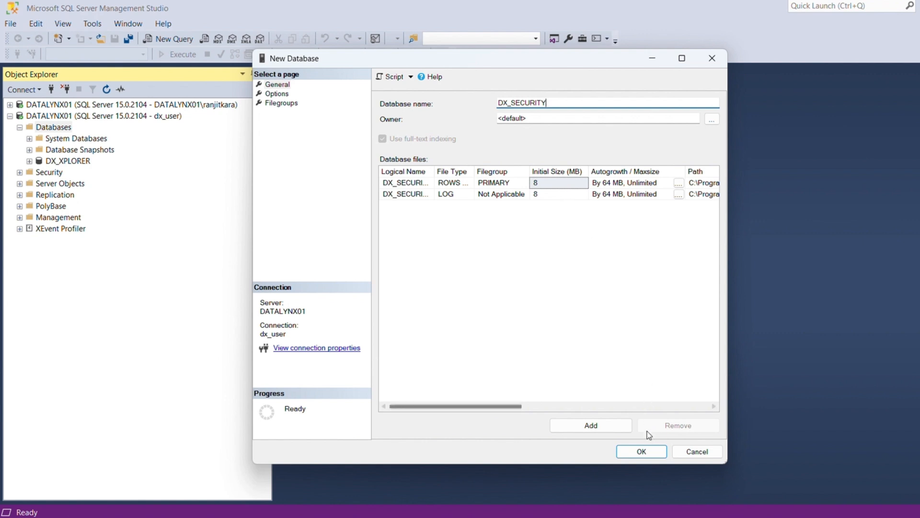
pyautogui.click(647, 451)
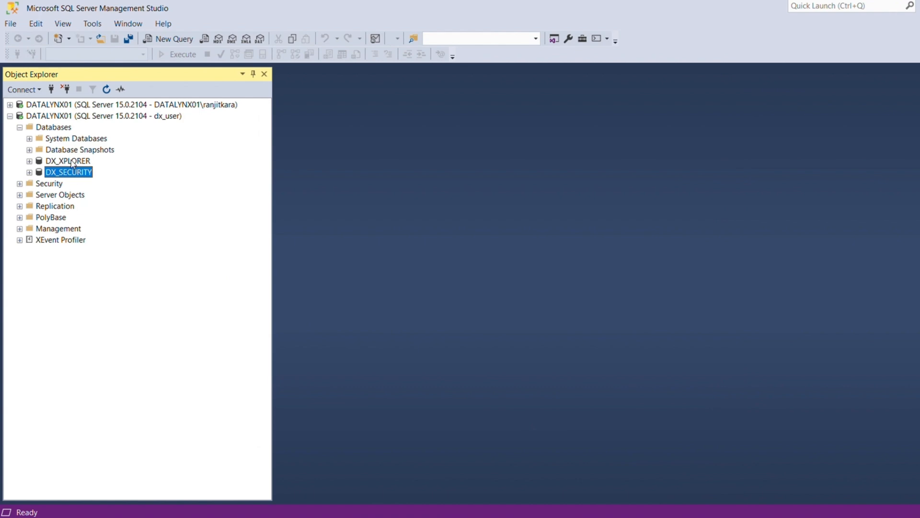
# - From the datalynx.com.au Free Trial page, register for Data Xplorer and submit the form
pyautogui.click(72, 163)
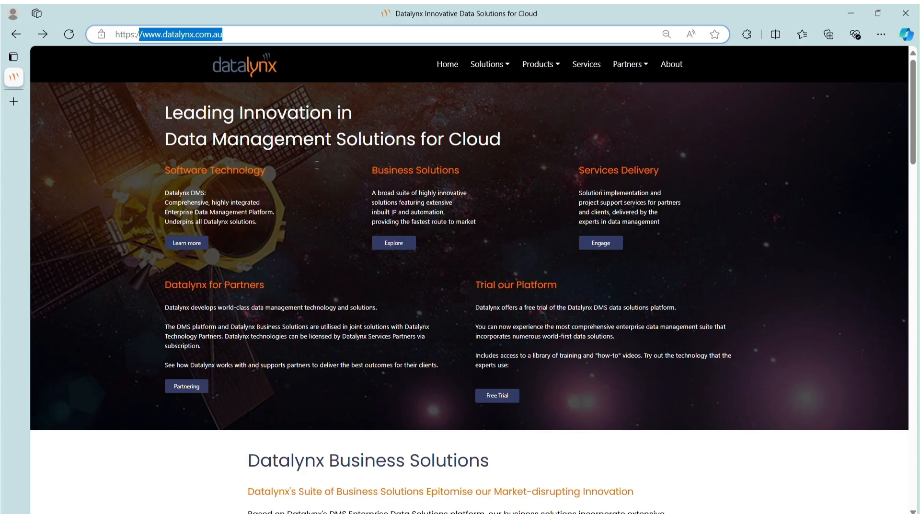
pyautogui.scroll(-1, 317, 165)
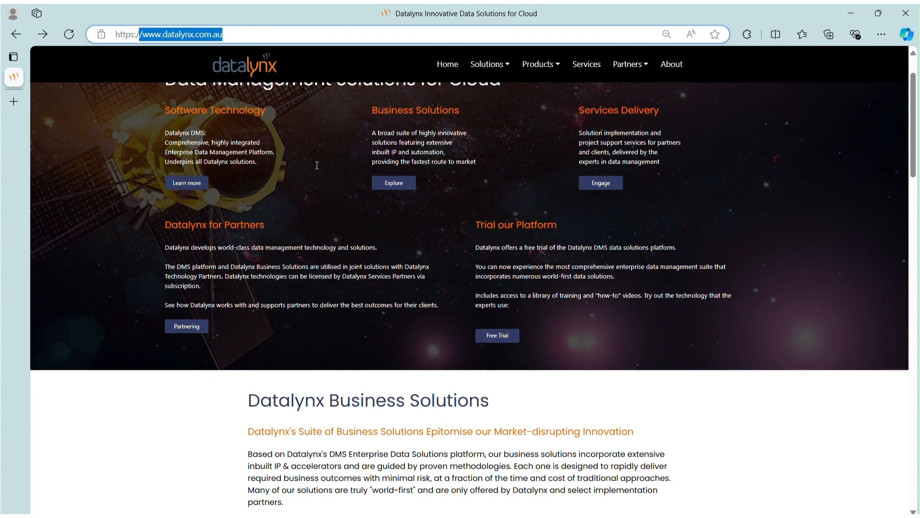
pyautogui.scroll(-1, 317, 165)
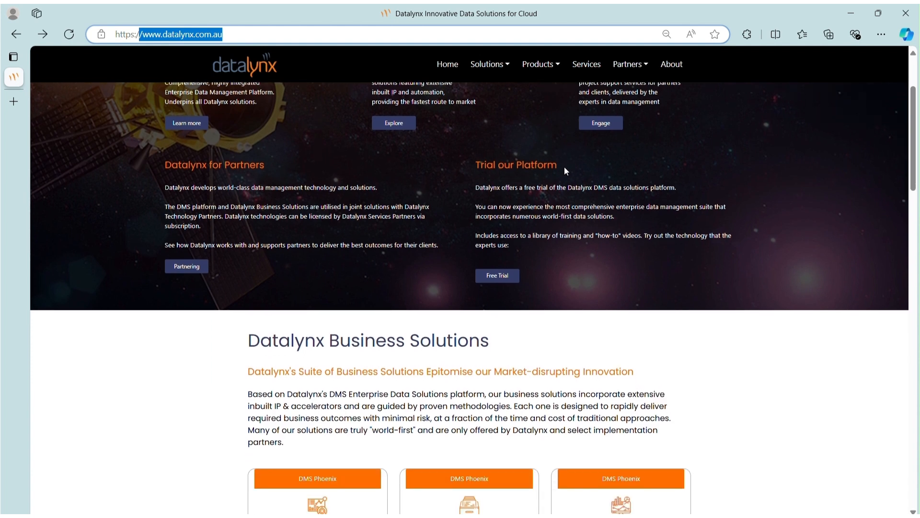
pyautogui.click(497, 276)
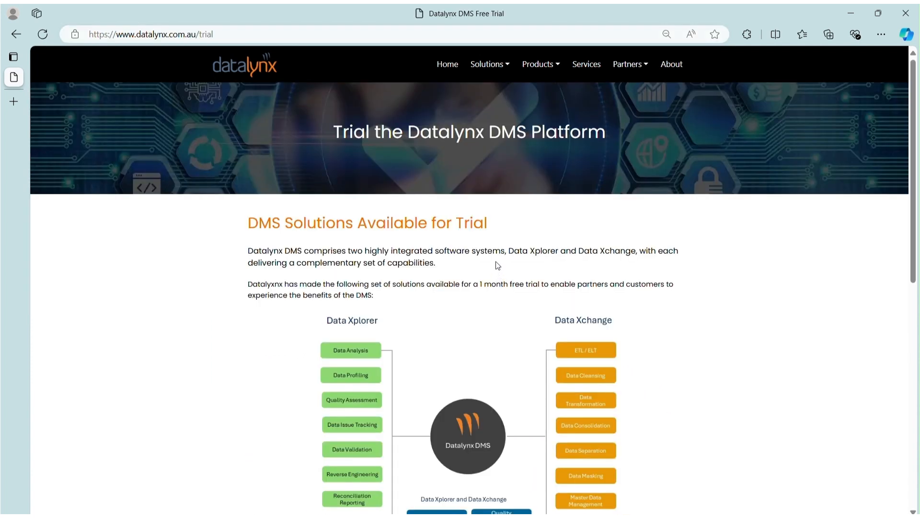
pyautogui.scroll(-1, 486, 243)
pyautogui.scroll(-2, 490, 251)
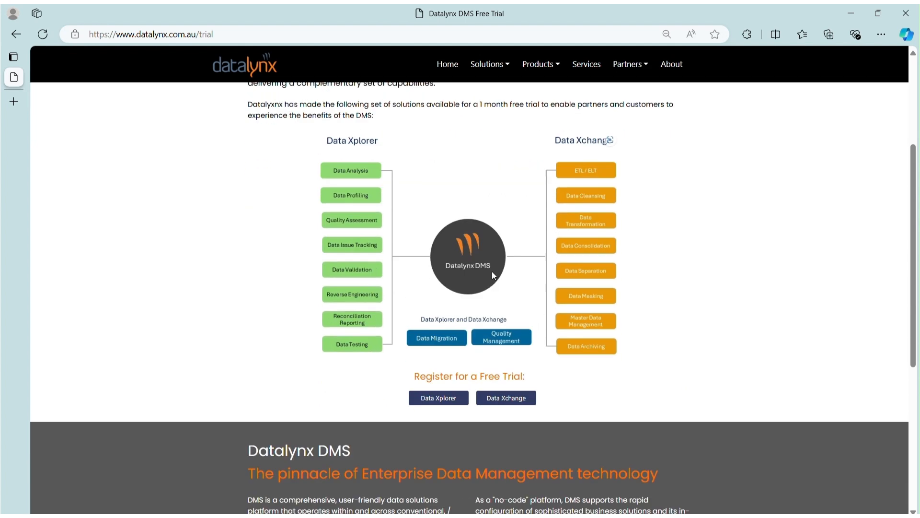
pyautogui.click(449, 407)
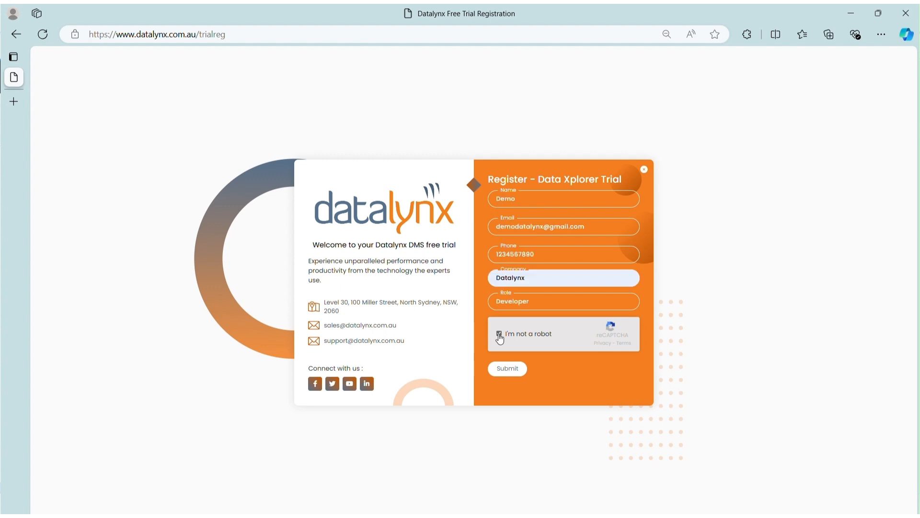
pyautogui.click(503, 373)
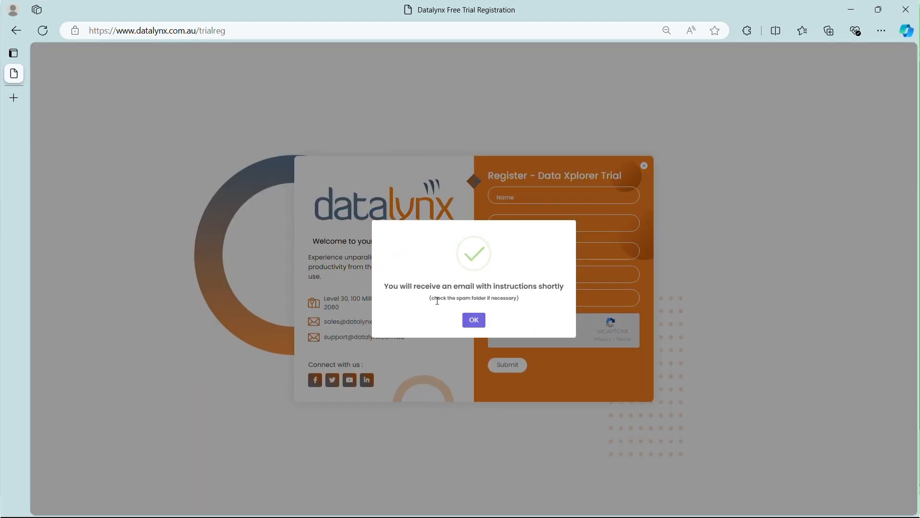
# - Highlight the welcome email's note about checking the spam folder
pyautogui.moveTo(431, 298); pyautogui.dragTo(522, 299)
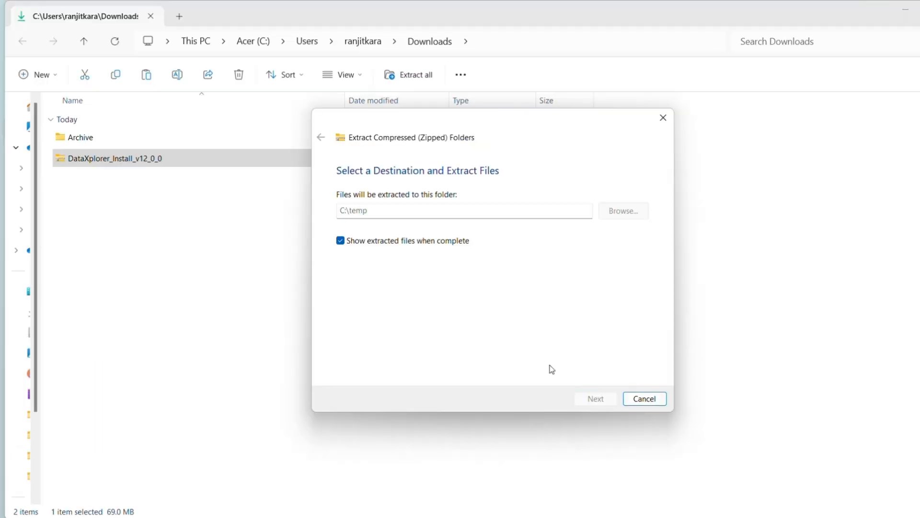
# - Extract DataXplorer_Install.zip to C:\temp\DataXplorer_Install and launch Install
pyautogui.click(593, 398)
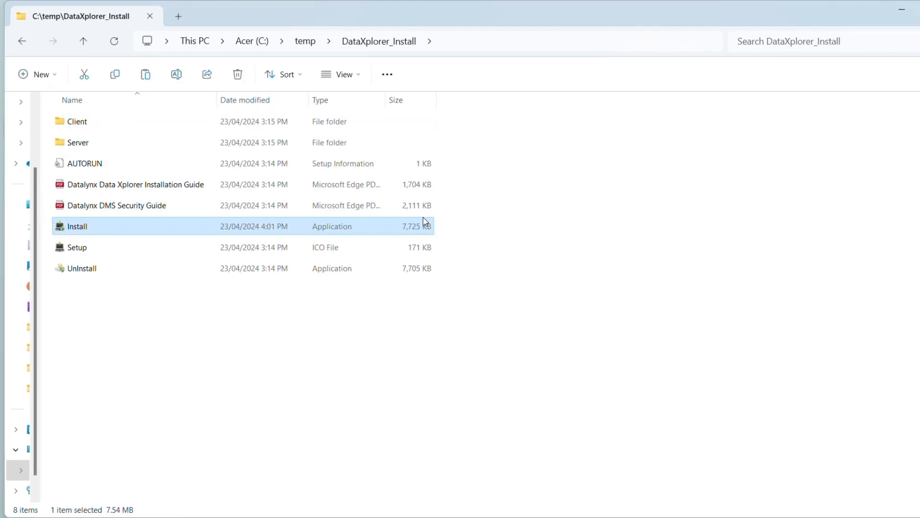
pyautogui.doubleClick(412, 231)
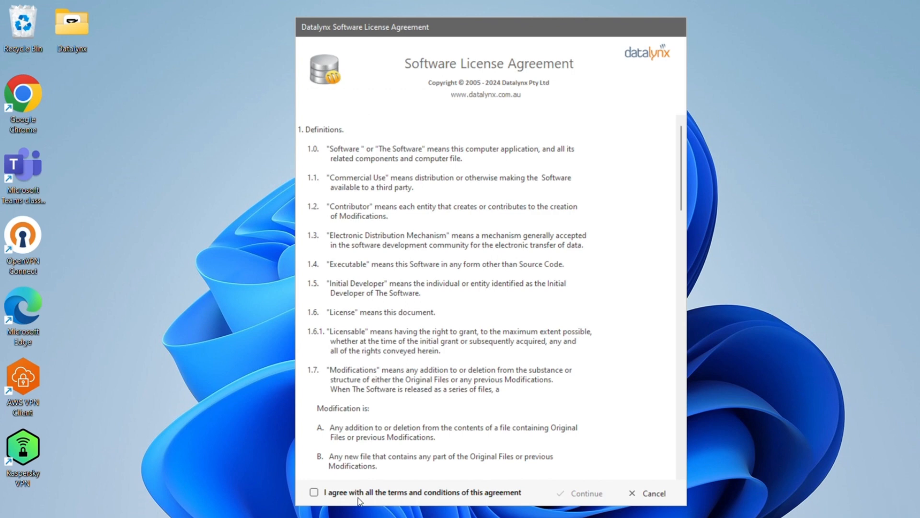
# - Agree to the licence terms, continue, and pick the System Database installation option
pyautogui.click(312, 492)
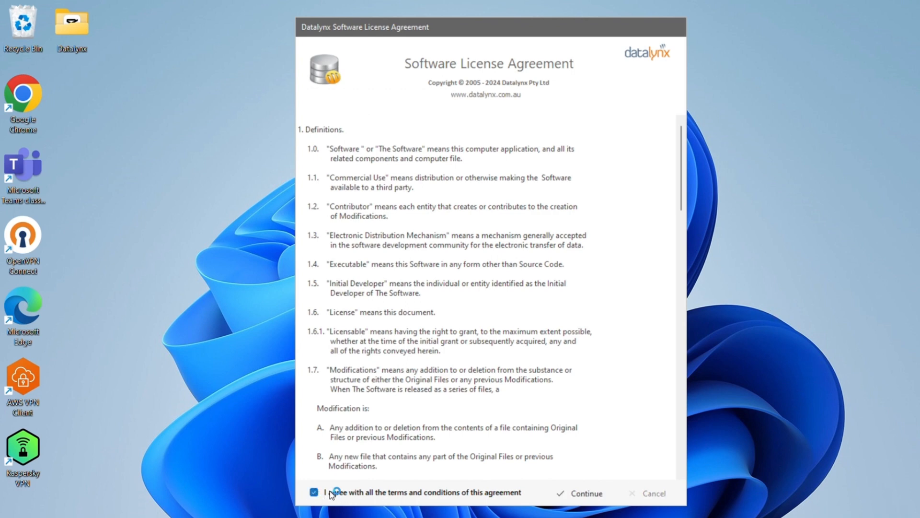
pyautogui.click(556, 496)
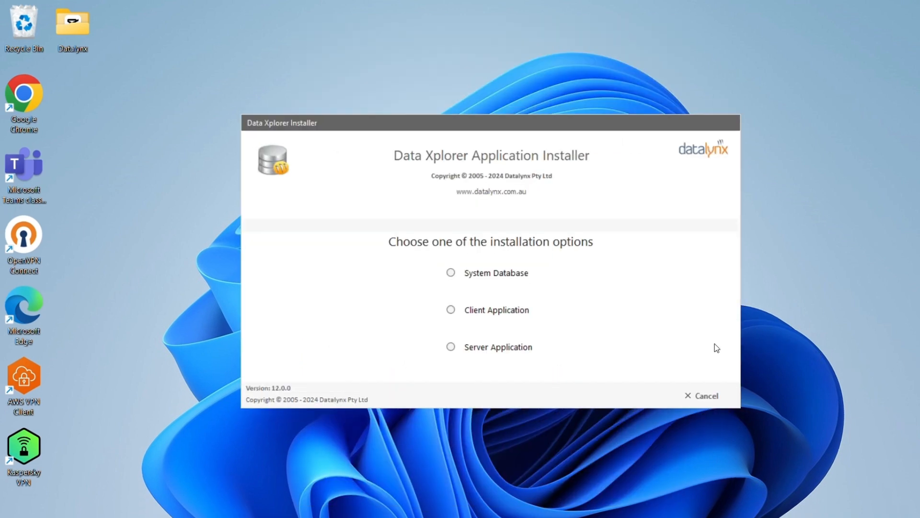
pyautogui.click(509, 277)
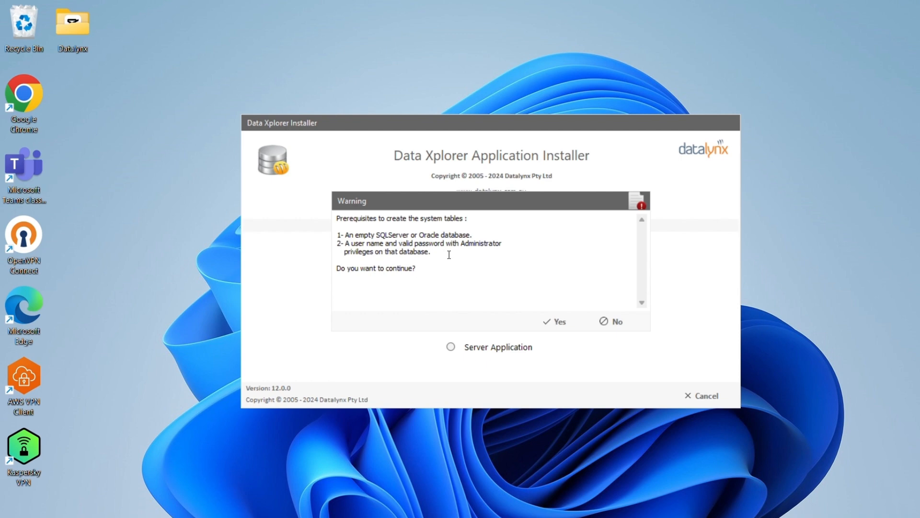
# - Accept the prerequisites, choose SQL Server, name the system database DX_XPLORER and paste the server name
pyautogui.click(550, 321)
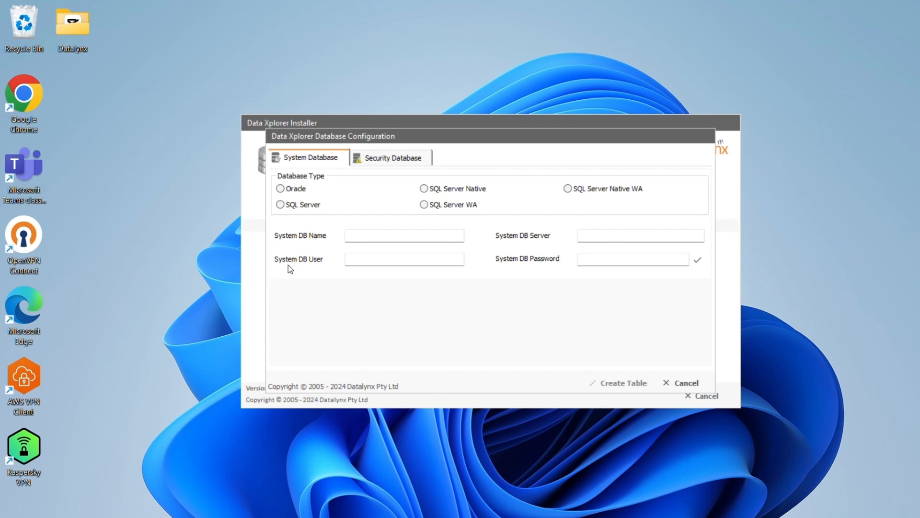
pyautogui.click(281, 205)
pyautogui.press('Tab')
pyautogui.write('DX_XPLORER')
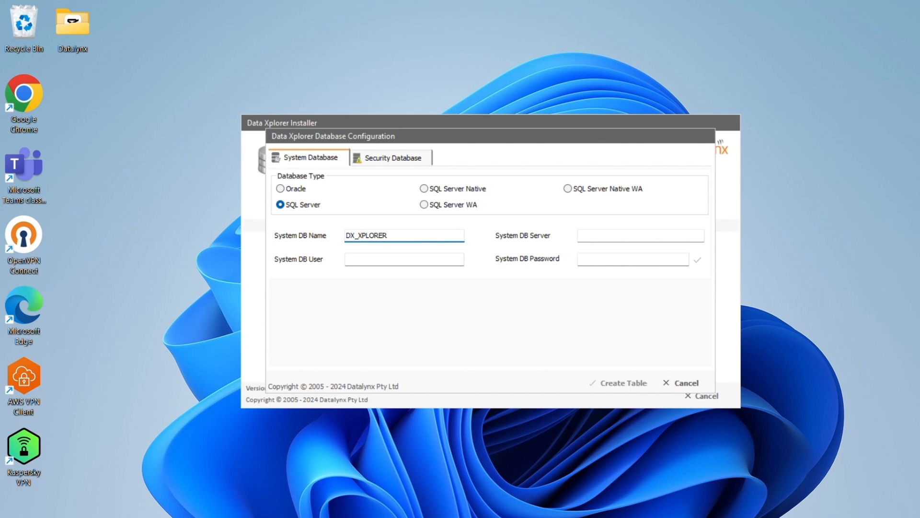
pyautogui.press('Tab')
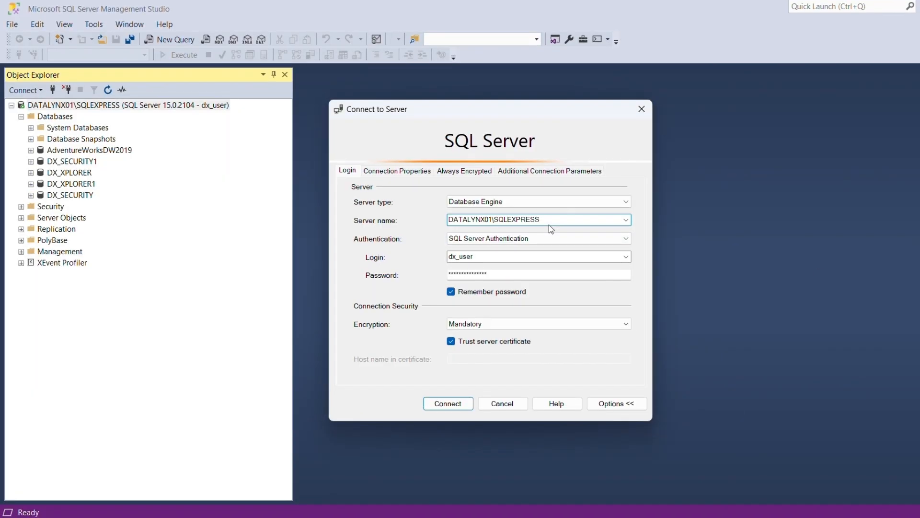
pyautogui.click(686, 516)
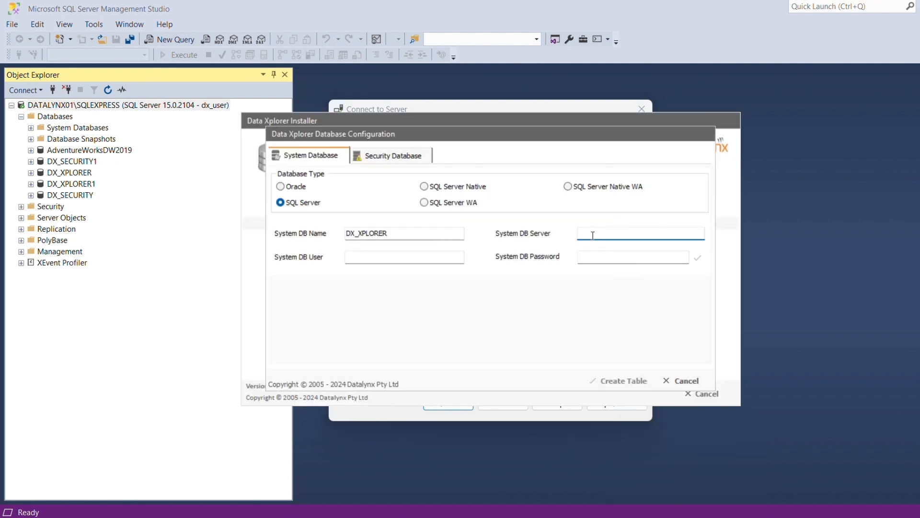
pyautogui.write('DATALYNX01\\SQLEXPRESS')
# - Enter dx_user from SSMS and its password, then confirm the system database connection succeeds
pyautogui.click(458, 421)
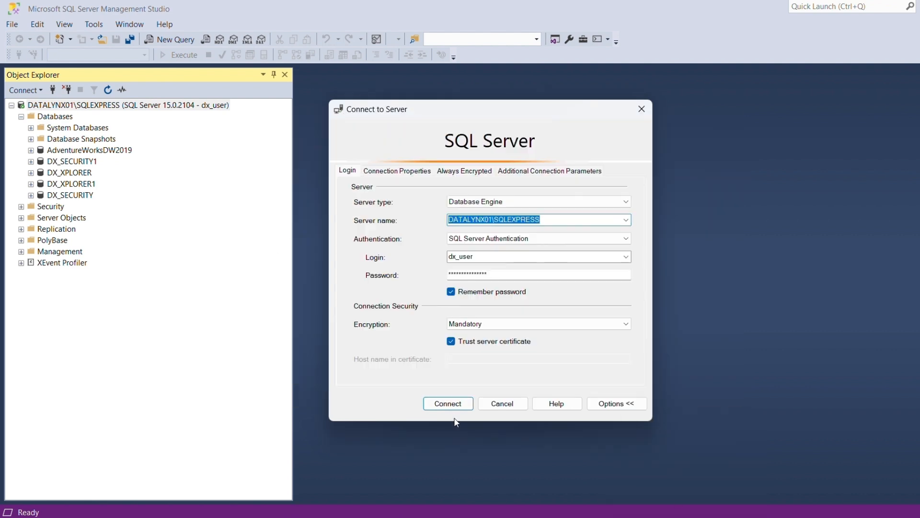
pyautogui.doubleClick(475, 257)
pyautogui.hotkey('ctrl', 'c')
pyautogui.click(685, 517)
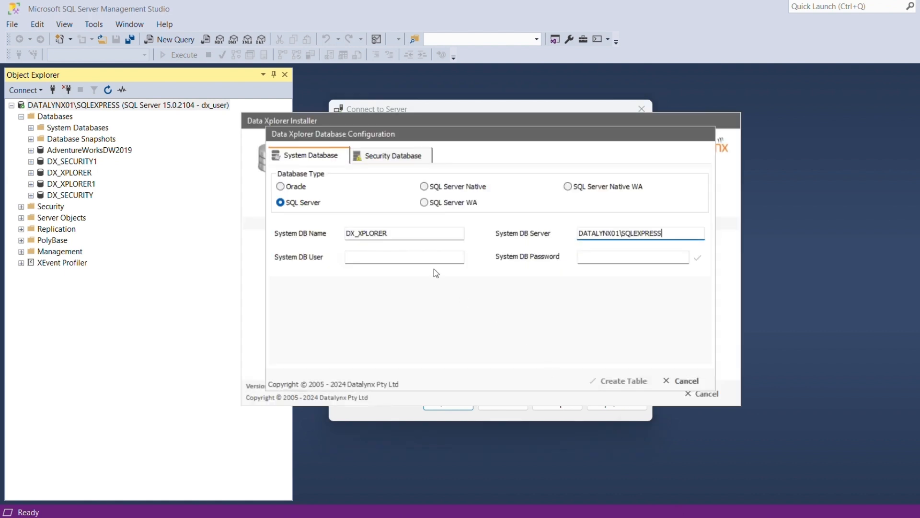
pyautogui.click(434, 257)
pyautogui.hotkey('ctrl', 'v')
pyautogui.click(597, 256)
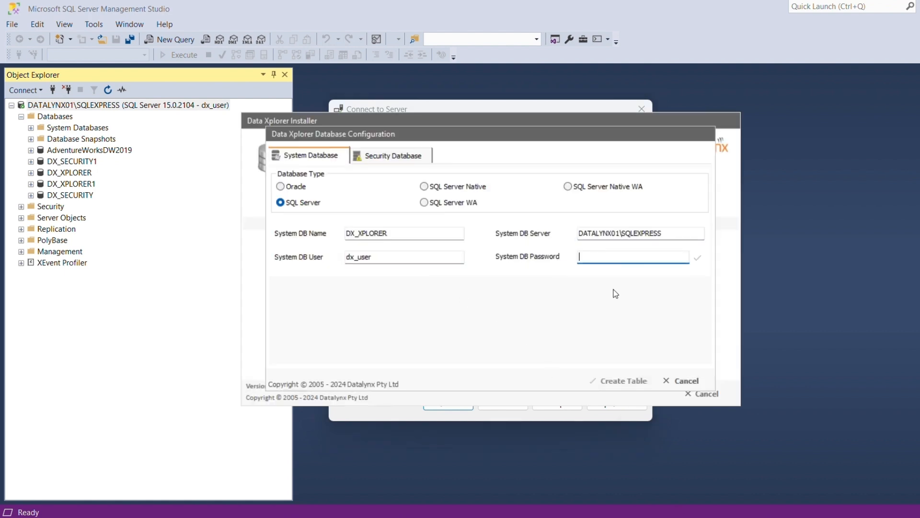
pyautogui.write('12345678')
pyautogui.click(697, 258)
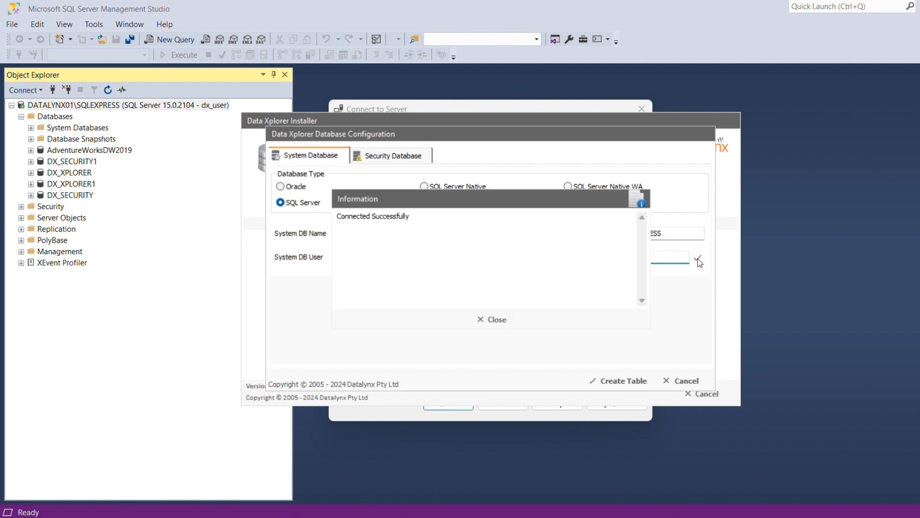
pyautogui.click(491, 319)
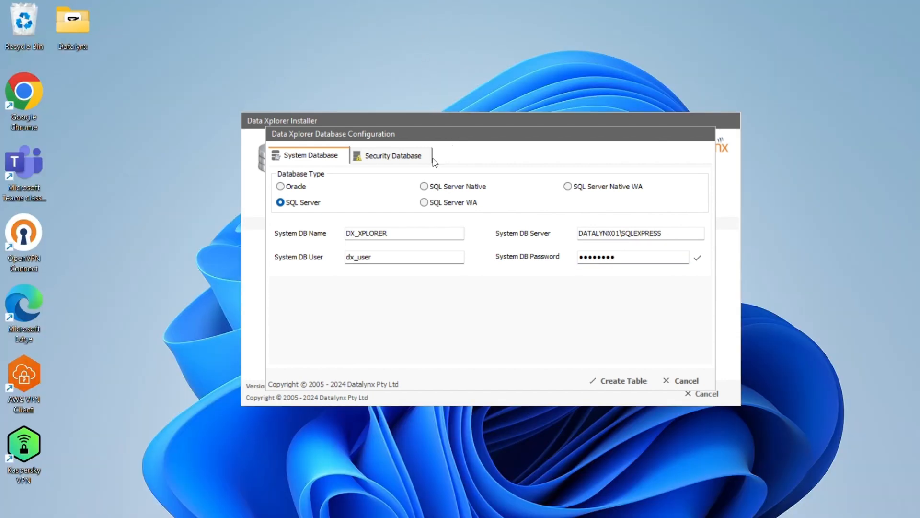
# - Make the Security Database SQL Server named DX_SECURITY with copied connection details, then start Create Table
pyautogui.click(425, 156)
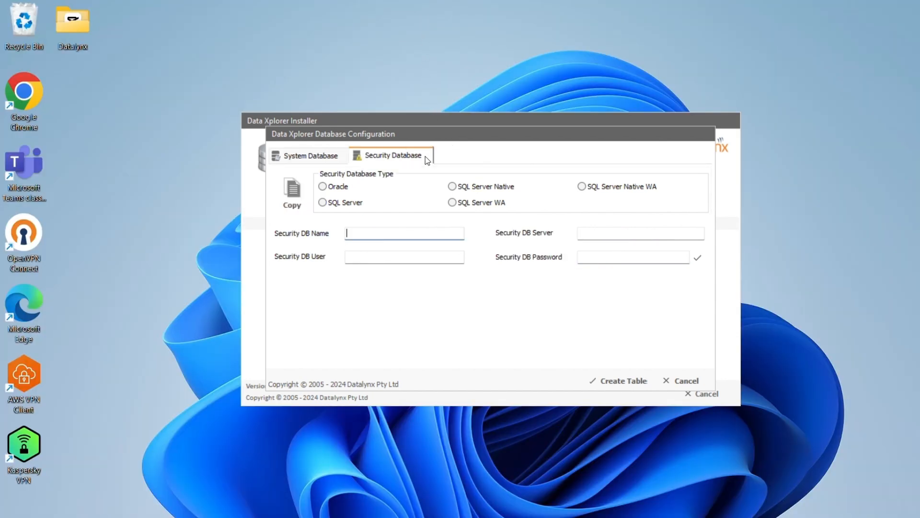
pyautogui.click(360, 203)
pyautogui.click(298, 193)
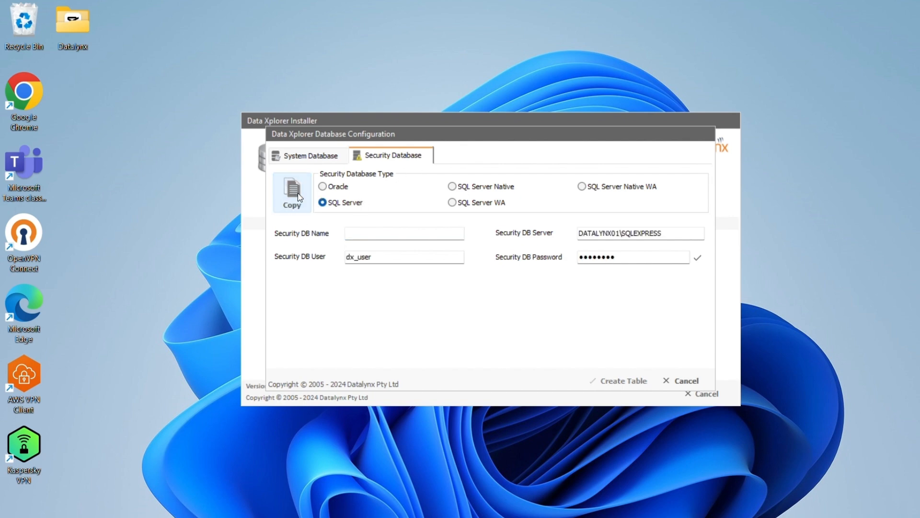
pyautogui.click(366, 234)
pyautogui.write('DX_SECURITY')
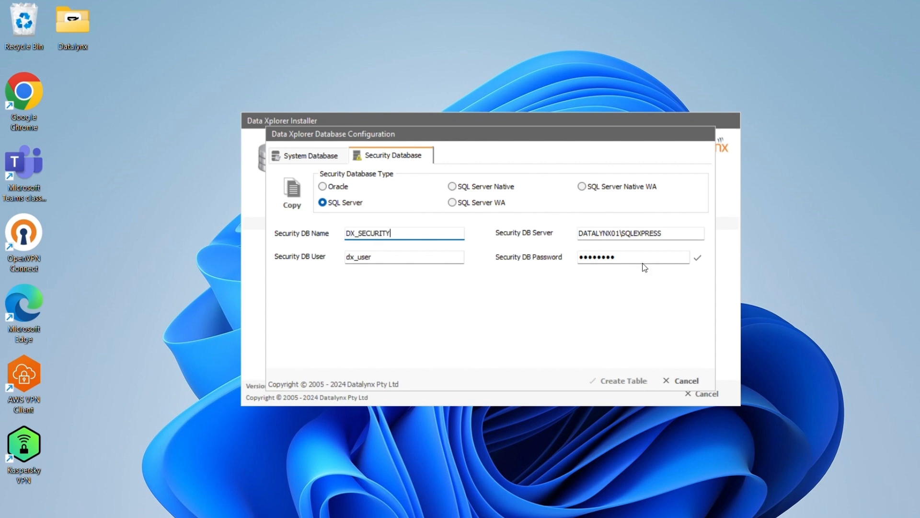
pyautogui.click(698, 258)
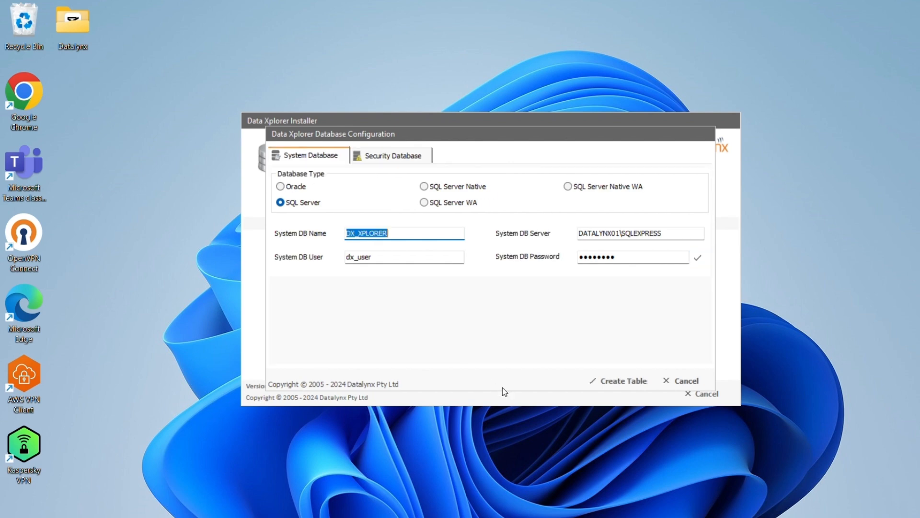
pyautogui.click(603, 381)
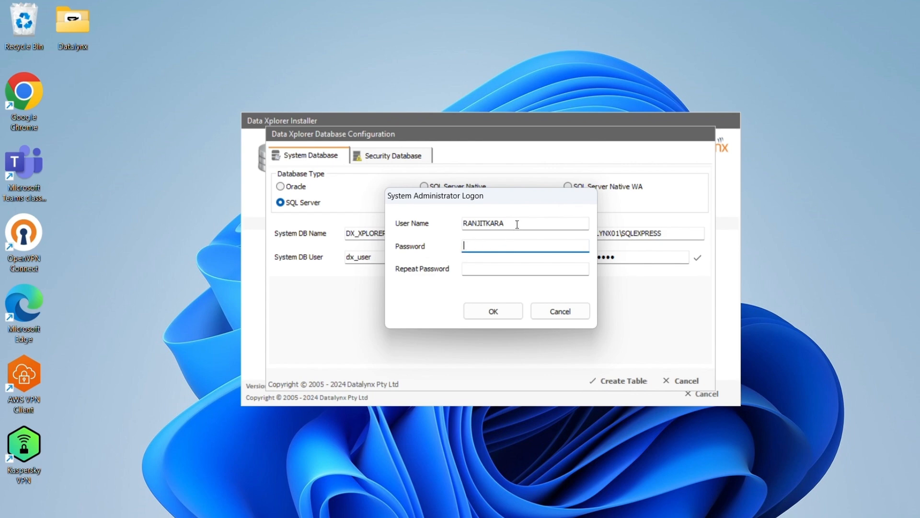
# - Set administrator user LYNXADMIN with a password entered twice and build the database tables
pyautogui.moveTo(517, 224); pyautogui.dragTo(464, 223)
pyautogui.press('BackSpace')
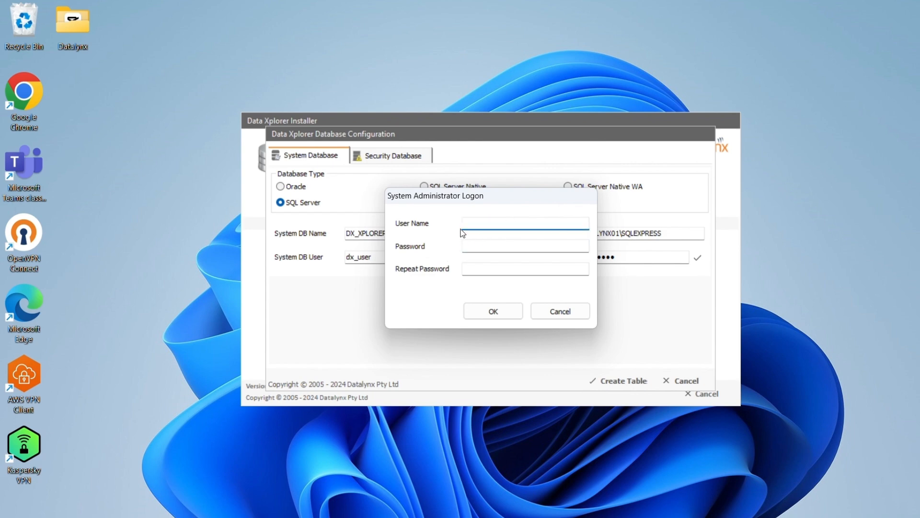
pyautogui.write('LYNXADMIN')
pyautogui.press('Tab')
pyautogui.write('********')
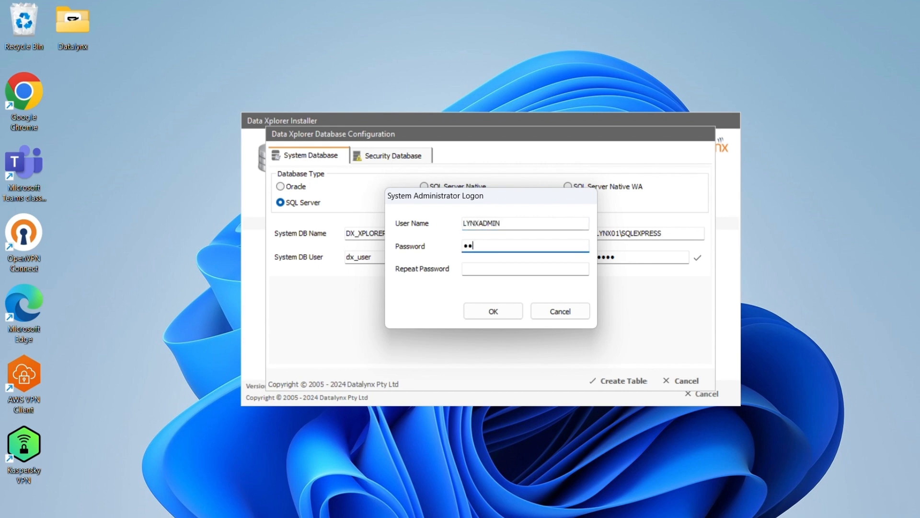
pyautogui.write('*******')
pyautogui.click(517, 269)
pyautogui.write('****')
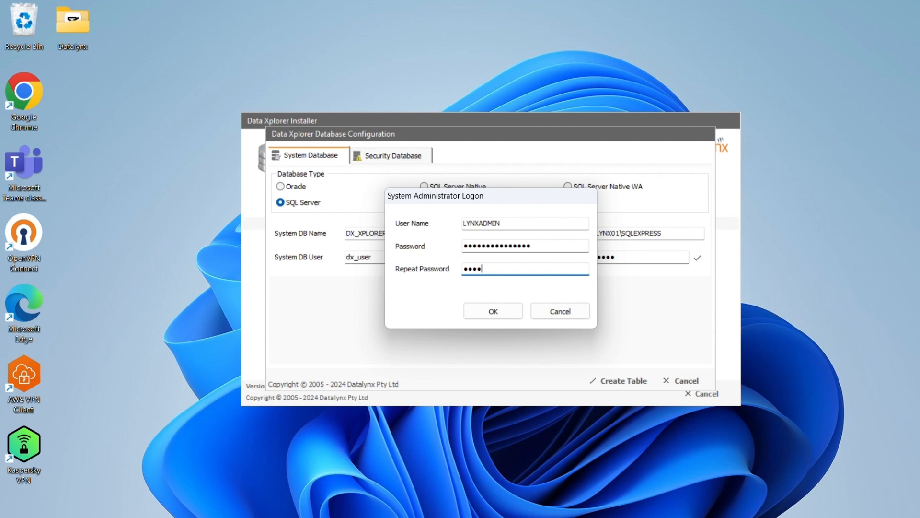
pyautogui.write('***********')
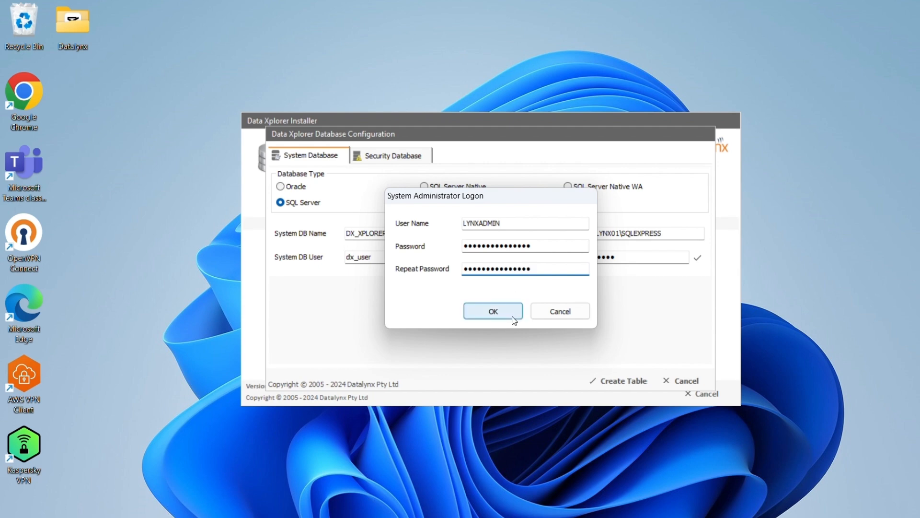
pyautogui.click(514, 321)
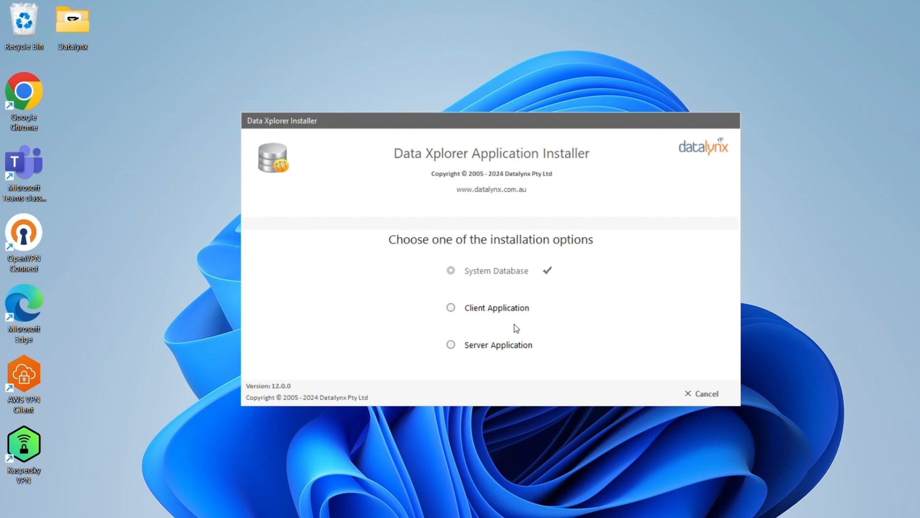
# - Choose Client Application and verify the system database connection succeeds
pyautogui.click(452, 307)
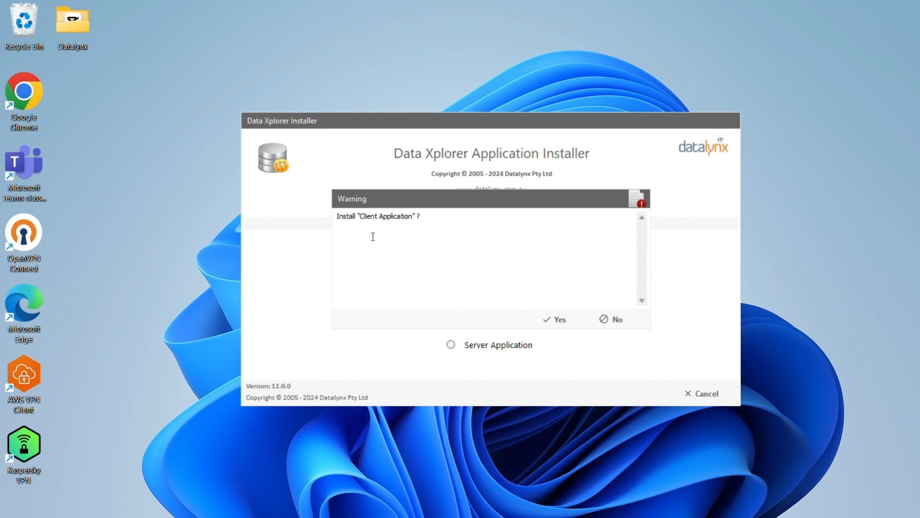
pyautogui.click(538, 323)
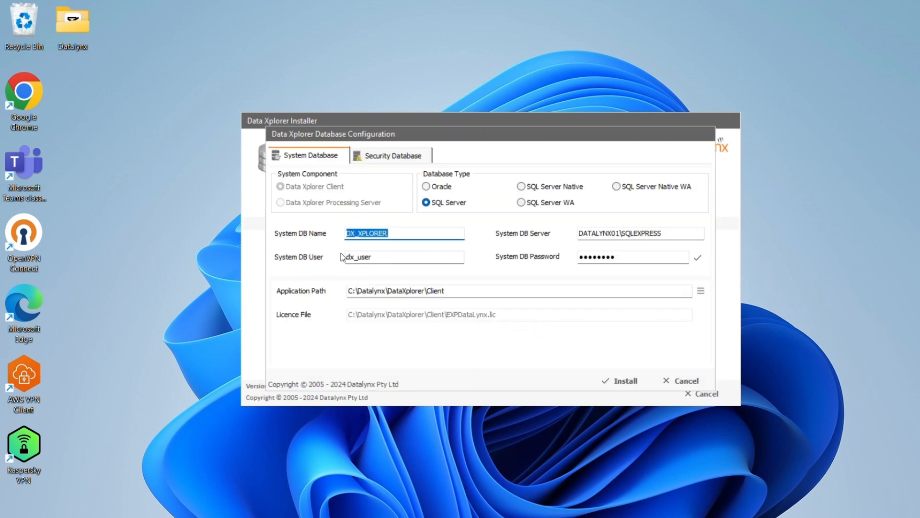
pyautogui.click(693, 260)
pyautogui.click(497, 318)
# - Verify the security database connection, then install the client application
pyautogui.click(401, 158)
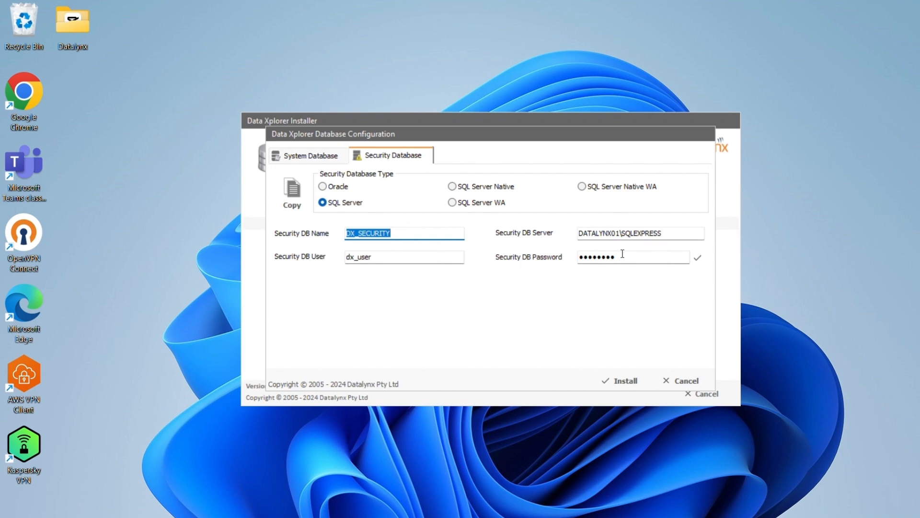
pyautogui.click(696, 258)
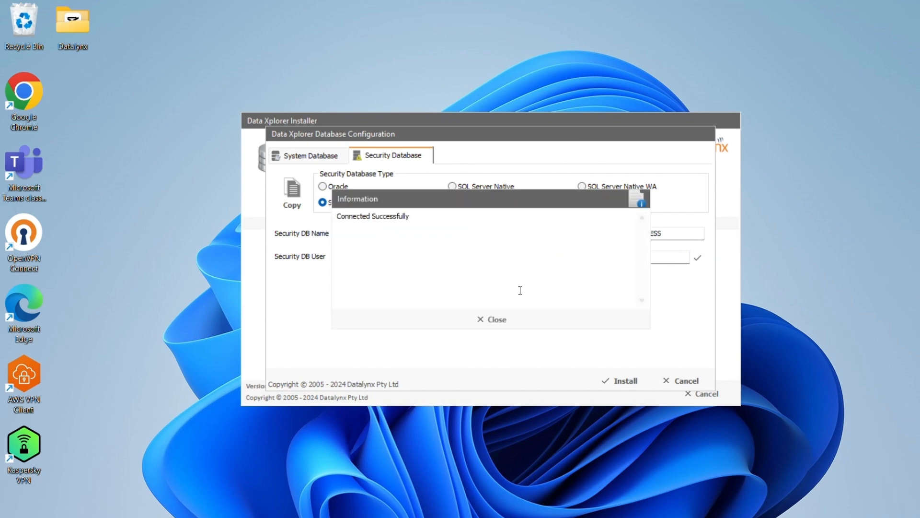
pyautogui.click(489, 319)
pyautogui.click(314, 158)
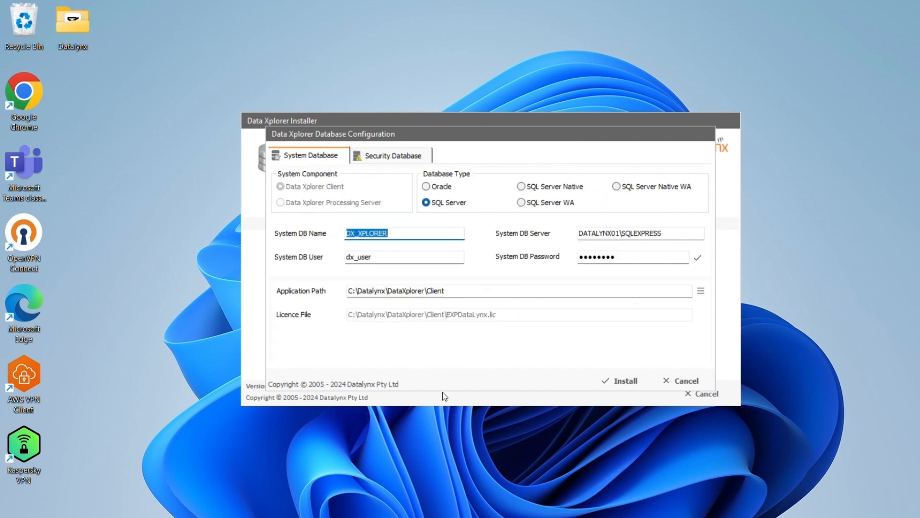
pyautogui.click(602, 381)
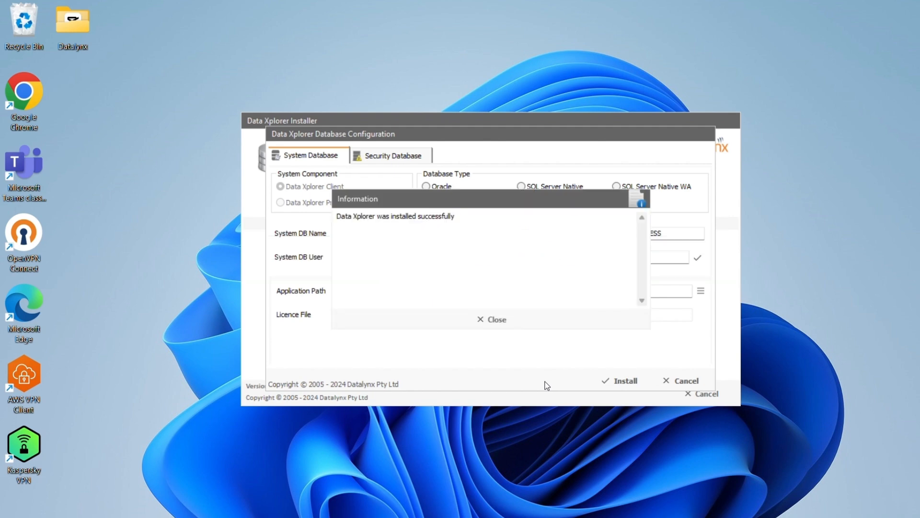
pyautogui.click(501, 323)
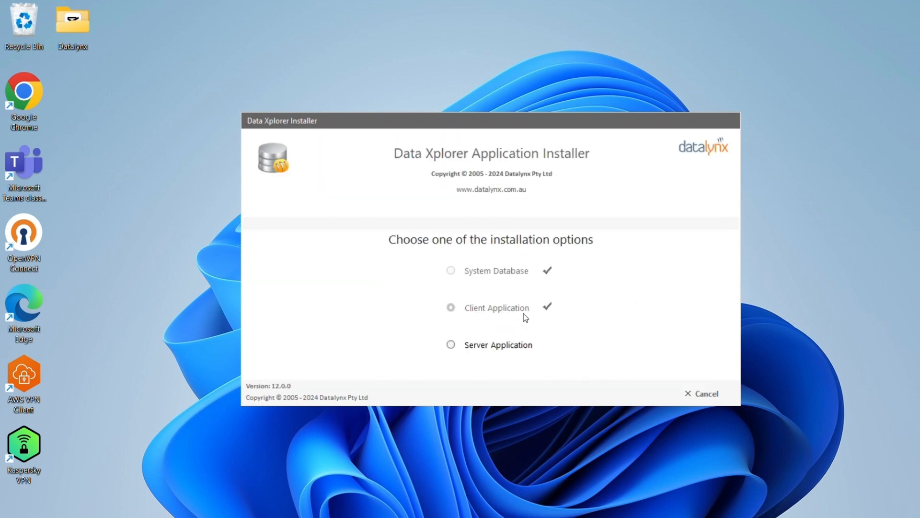
# - Start the server application install with SQL Server and system database name DX_XPLOR
pyautogui.click(454, 345)
pyautogui.click(555, 321)
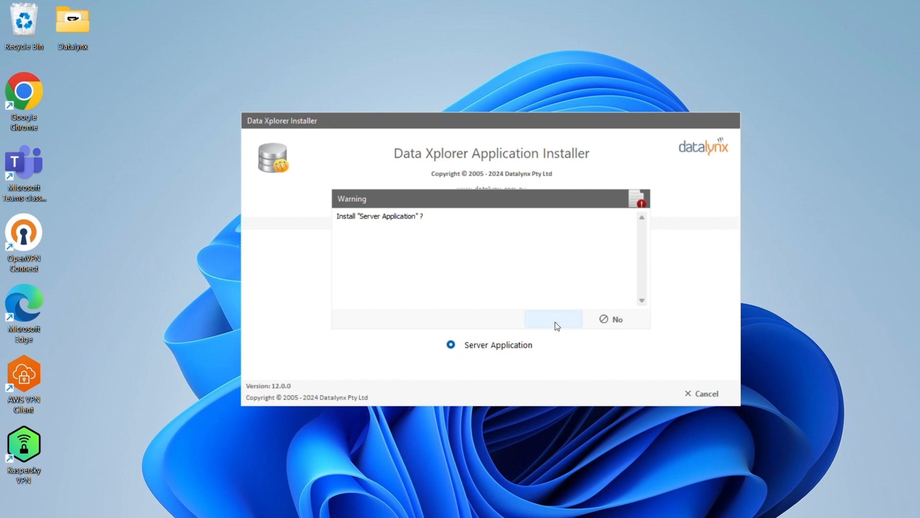
pyautogui.click(427, 207)
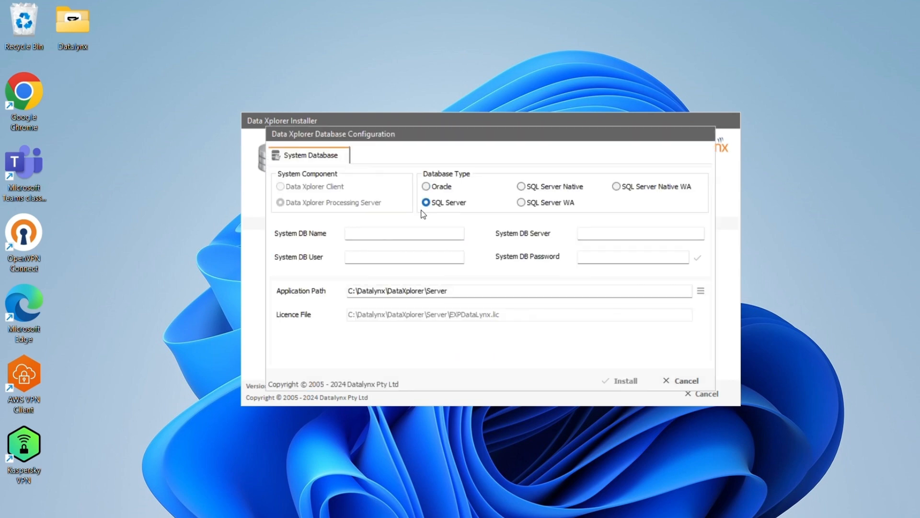
pyautogui.click(407, 231)
pyautogui.write('DX_XPLOR')
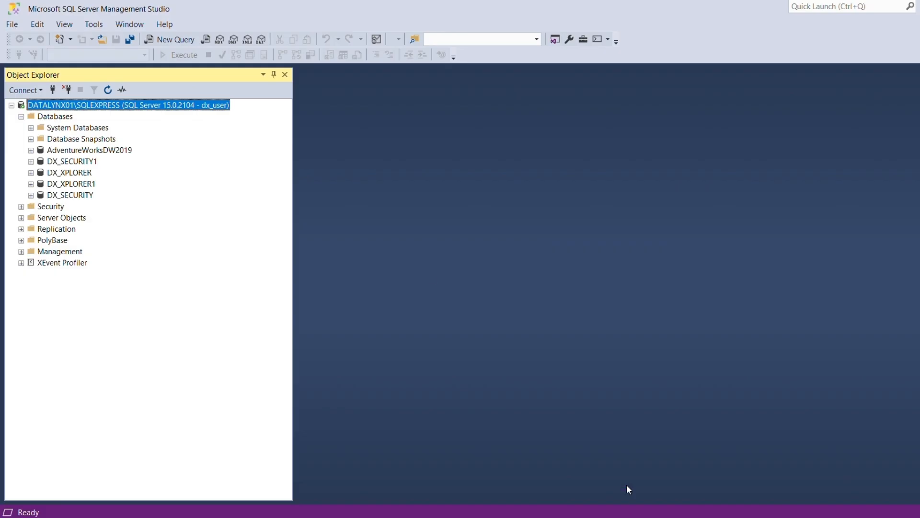
# - Copy the server name and dx_user login from SSMS into System DB Server and User
pyautogui.click(52, 92)
pyautogui.doubleClick(557, 223)
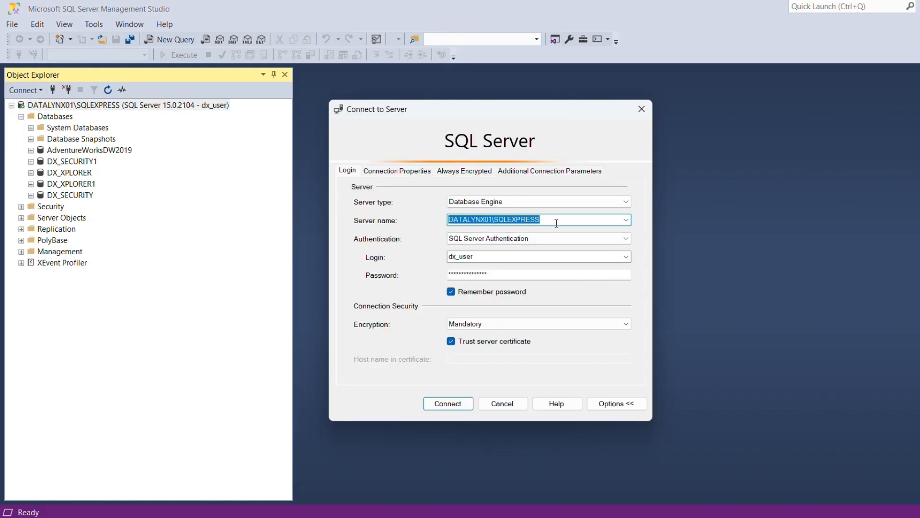
pyautogui.hotkey('ctrl', 'c')
pyautogui.hotkey('alt', 'Tab')
pyautogui.click(596, 232)
pyautogui.hotkey('ctrl', 'v')
pyautogui.hotkey('alt', 'Tab')
pyautogui.doubleClick(474, 255)
pyautogui.hotkey('ctrl', 'c')
pyautogui.hotkey('alt', 'Tab')
pyautogui.click(416, 259)
pyautogui.hotkey('ctrl', 'v')
# - Enter the password, confirm the connection, install the processing server and close the installer
pyautogui.click(592, 259)
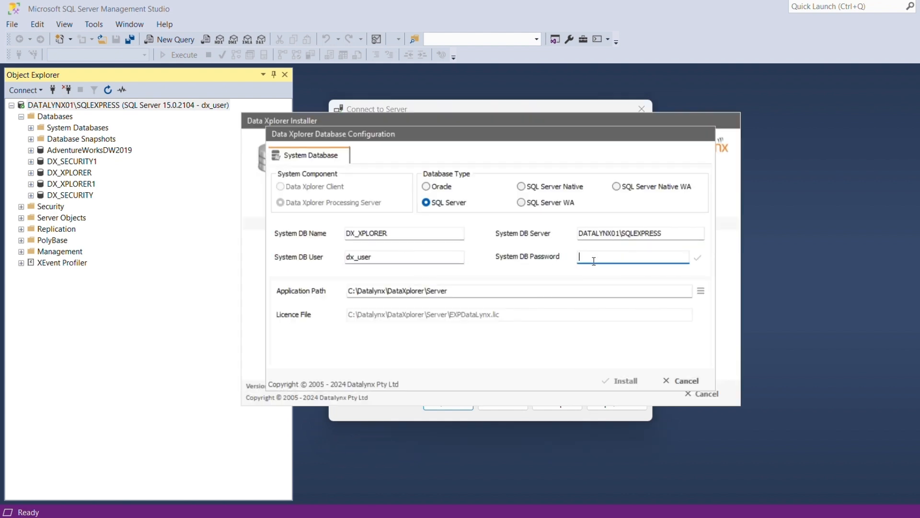
pyautogui.write('********')
pyautogui.click(697, 261)
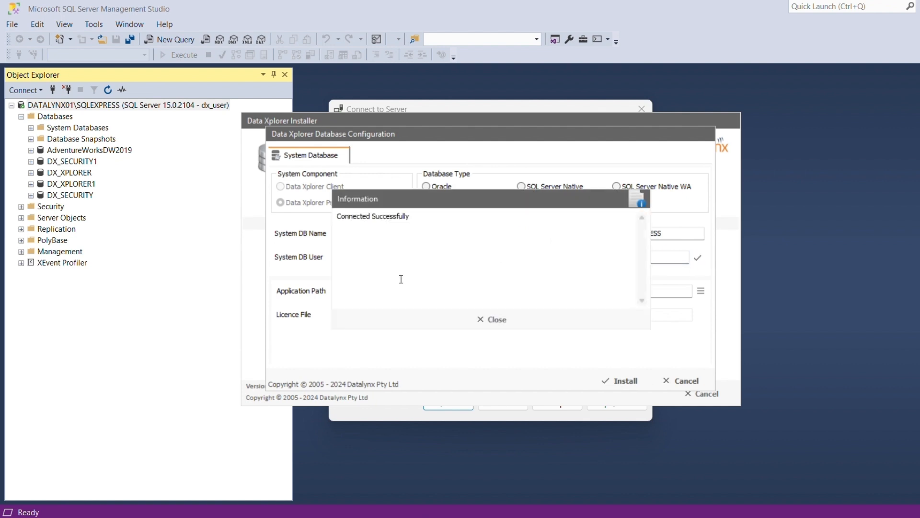
pyautogui.click(481, 316)
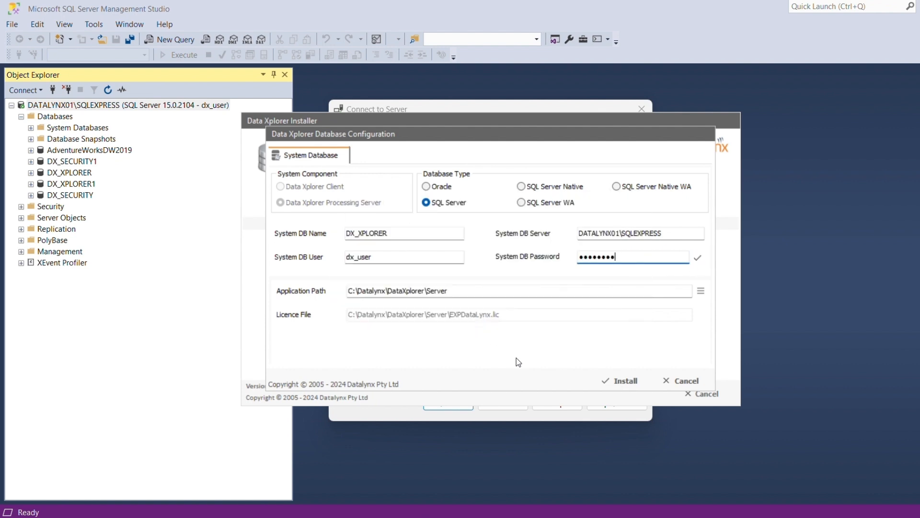
pyautogui.click(612, 384)
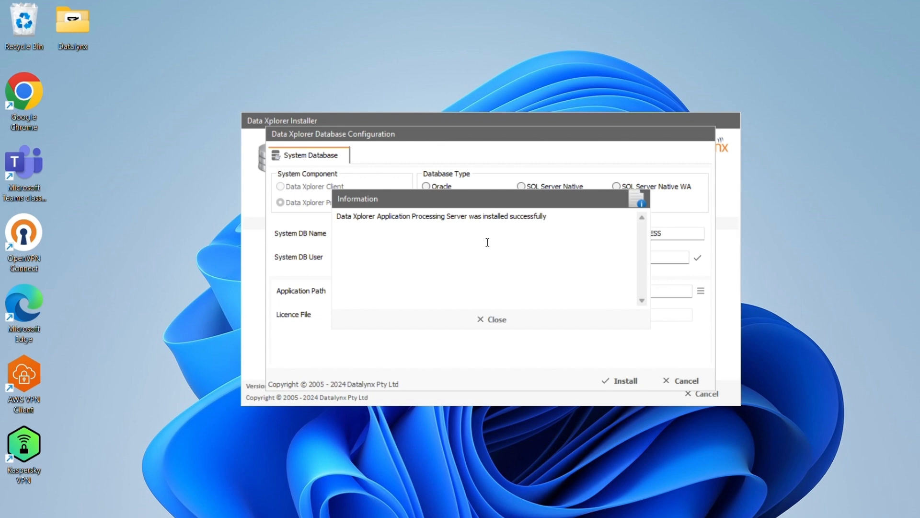
pyautogui.click(493, 314)
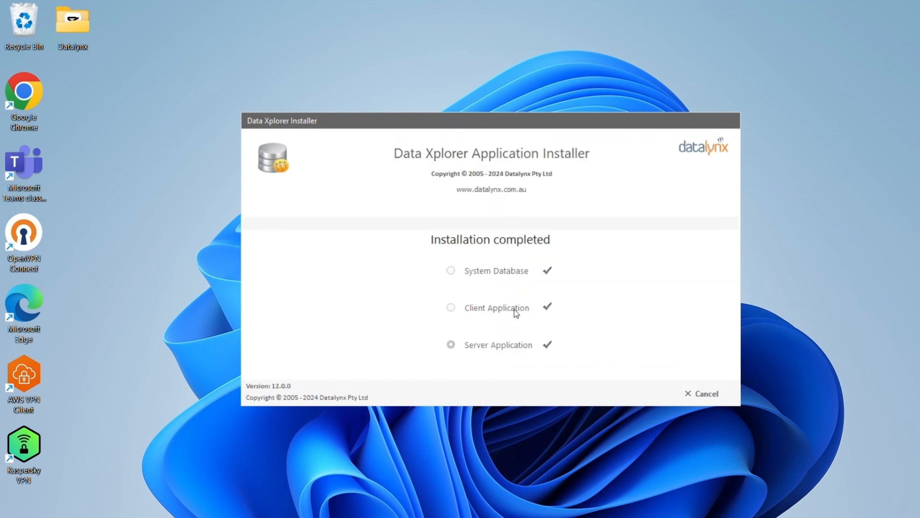
pyautogui.click(702, 394)
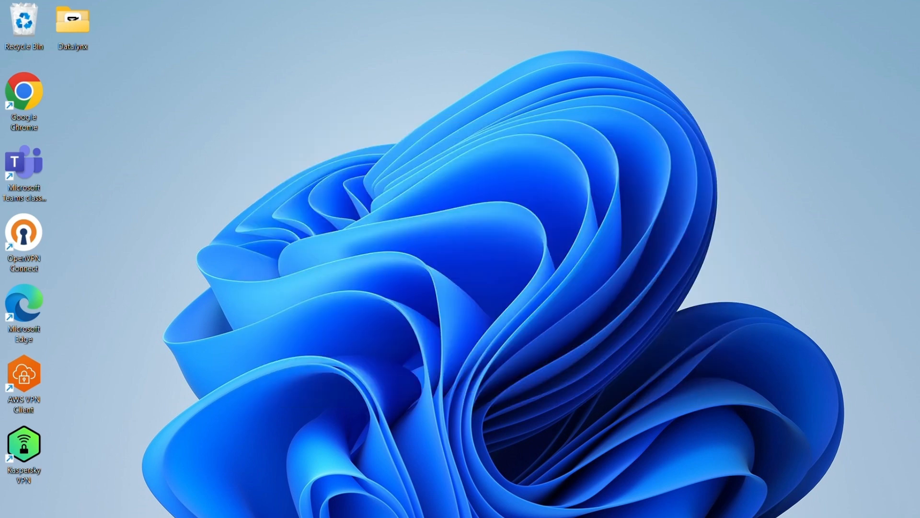
# - Launch Data Xplorer by searching 'xplo' and dismiss the unregistered notice
pyautogui.press('super')
pyautogui.write('xplo')
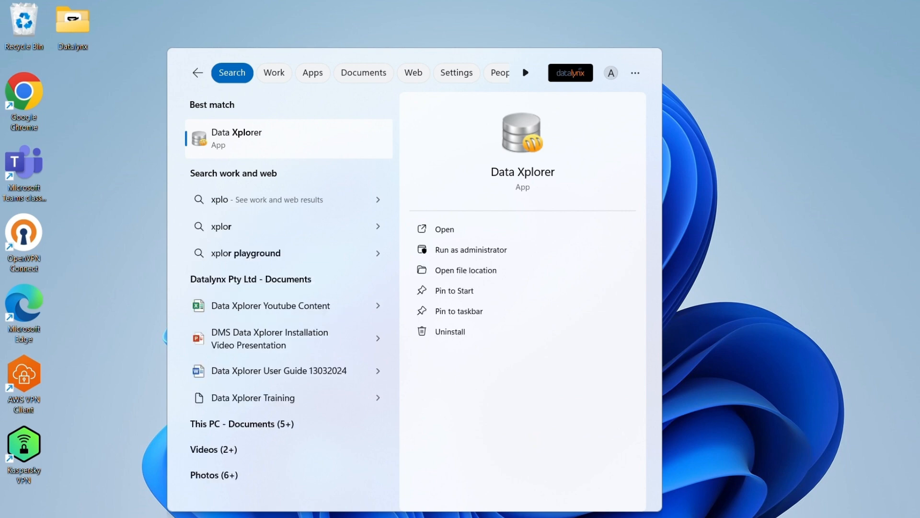
pyautogui.press('Return')
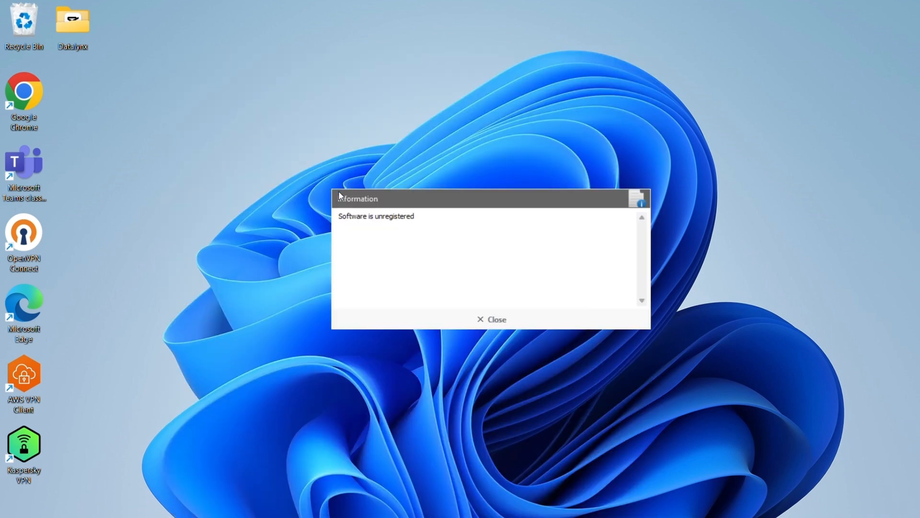
pyautogui.click(484, 319)
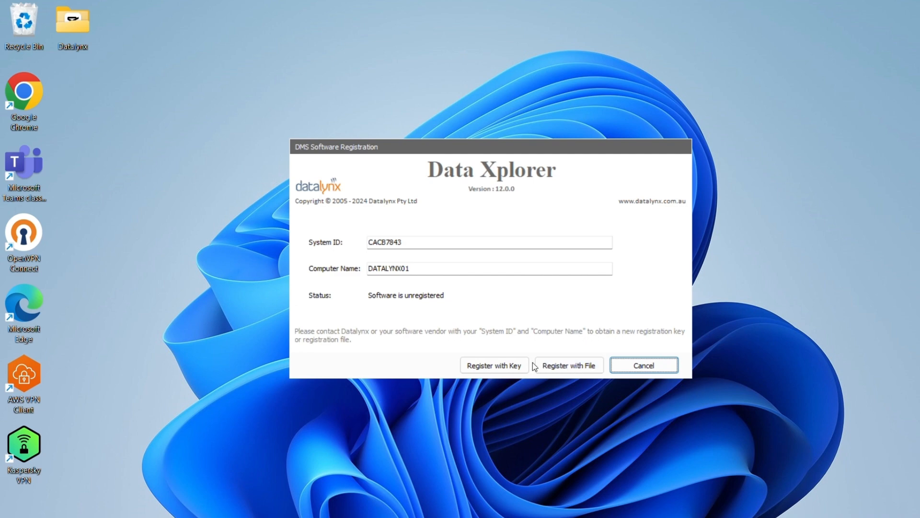
# - Register the client with the pasted trial key for 8/04/2024 to 8/05/2024
pyautogui.click(486, 366)
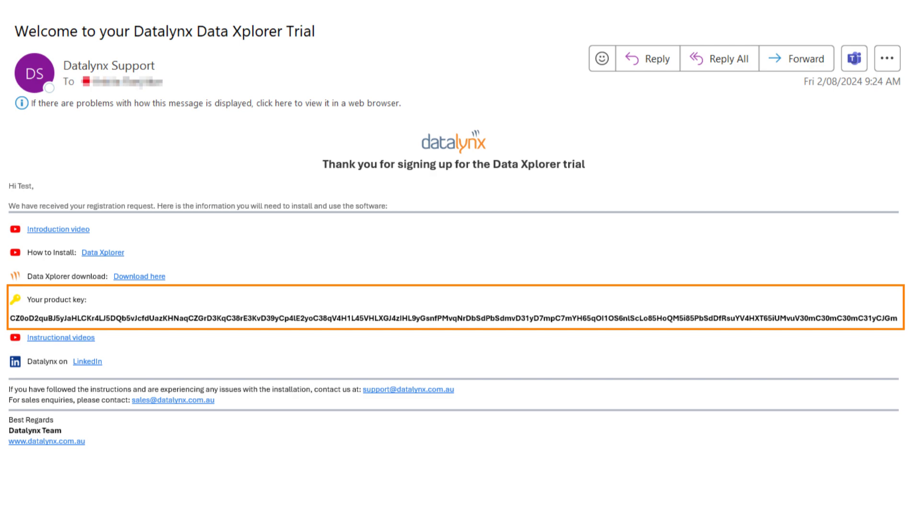
pyautogui.hotkey('ctrl', 'v')
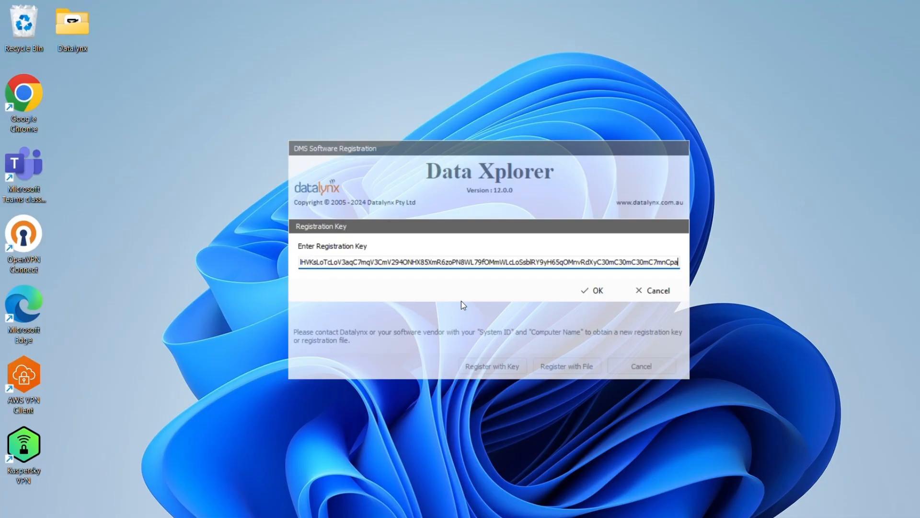
pyautogui.click(568, 291)
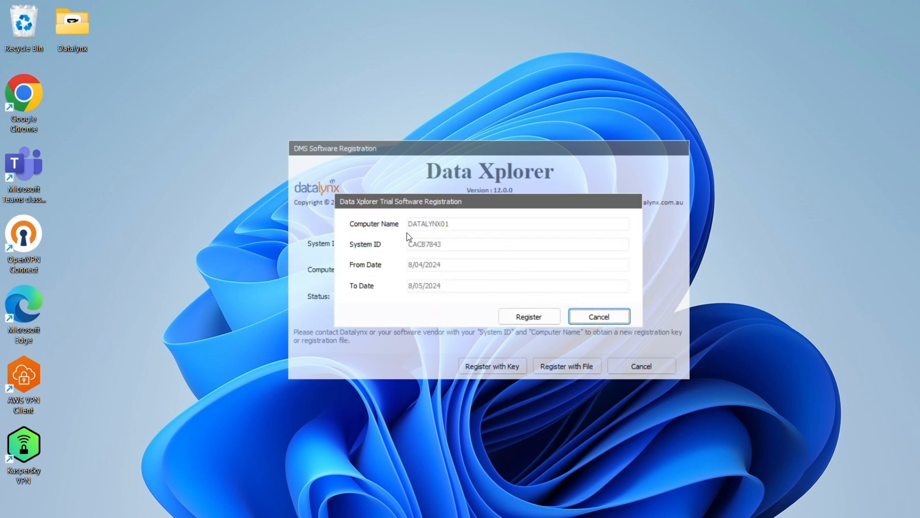
pyautogui.click(503, 318)
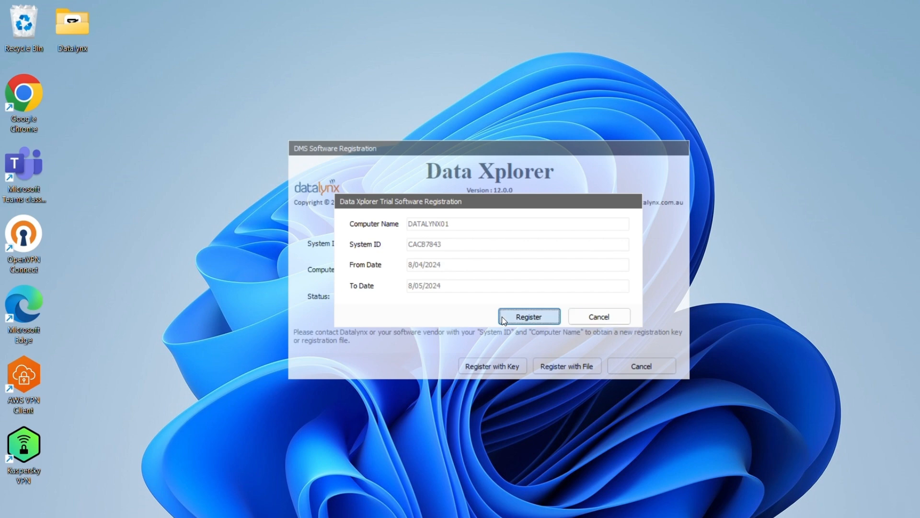
pyautogui.click(502, 316)
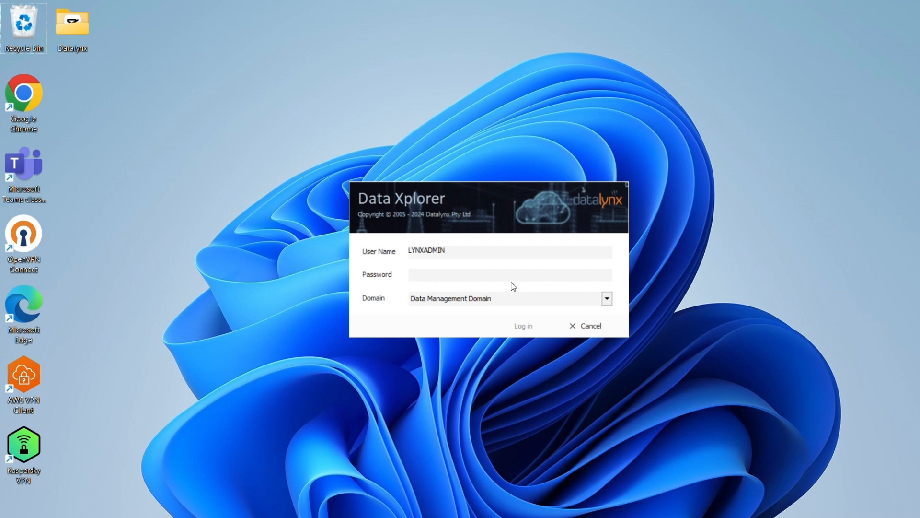
# - Log in to Data Management Domain as admin using the account password
pyautogui.click(510, 277)
pyautogui.write('•••••••••')
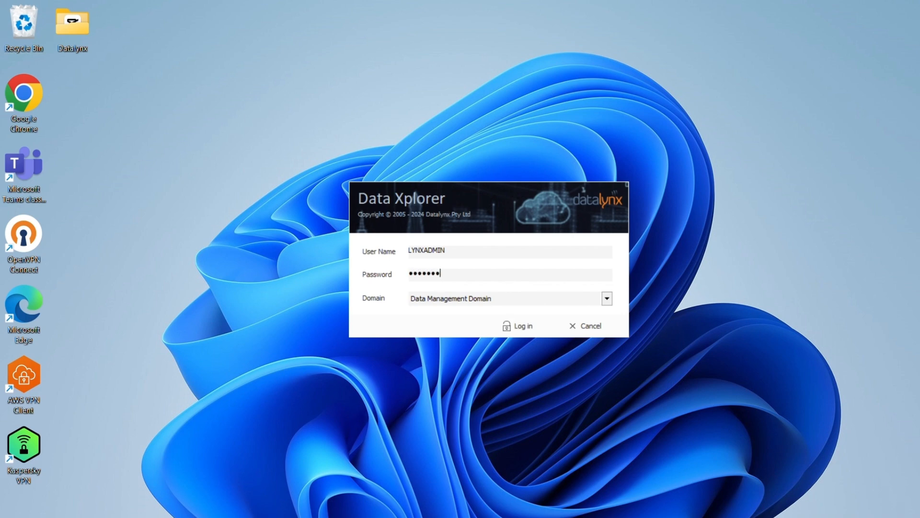
pyautogui.write('•••••••')
pyautogui.click(531, 320)
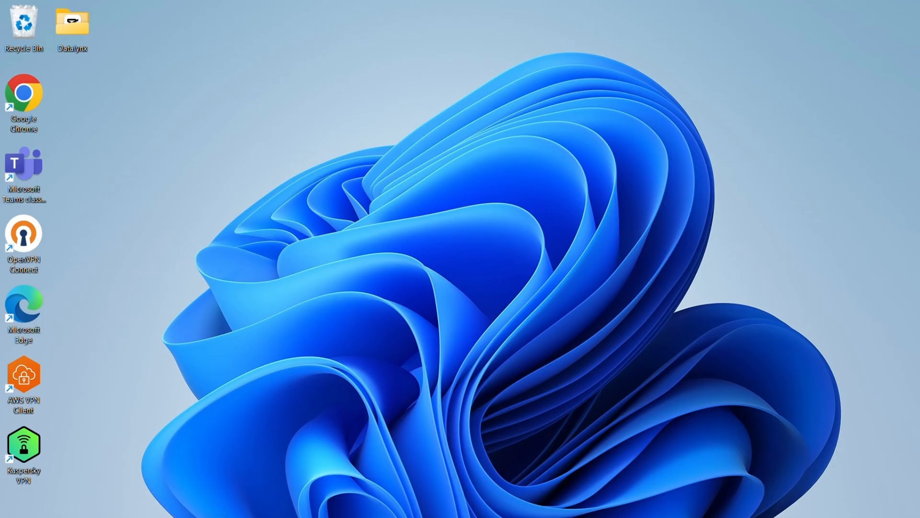
# - Expand the Datalynx Data Xplorer group in the Start menu's full app list
pyautogui.press('super')
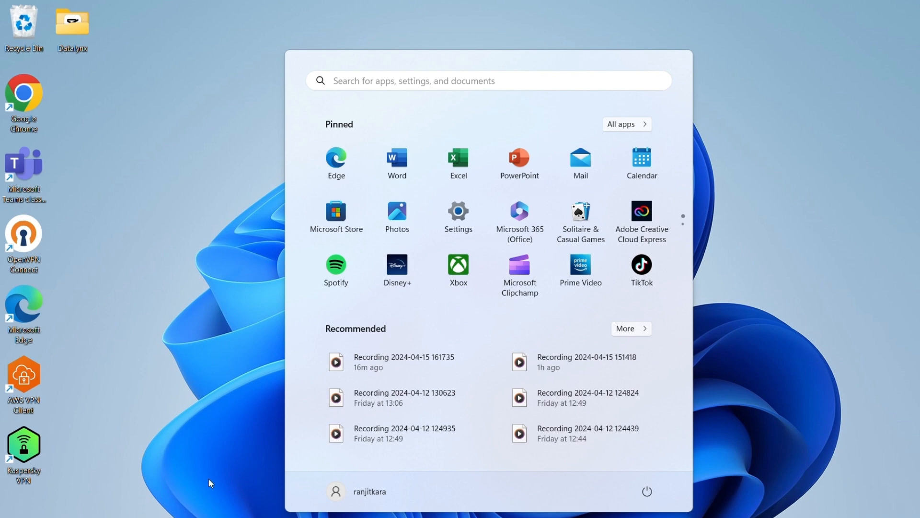
pyautogui.click(629, 126)
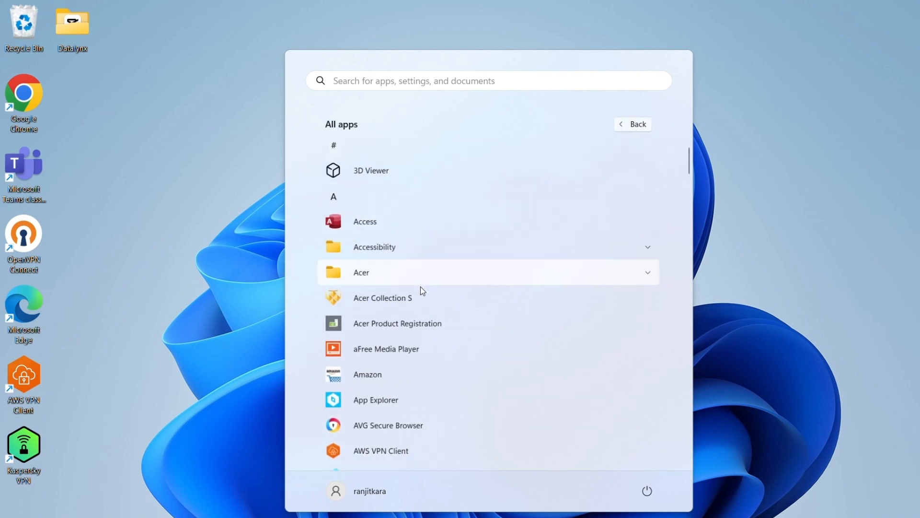
pyautogui.scroll(-10, 420, 289)
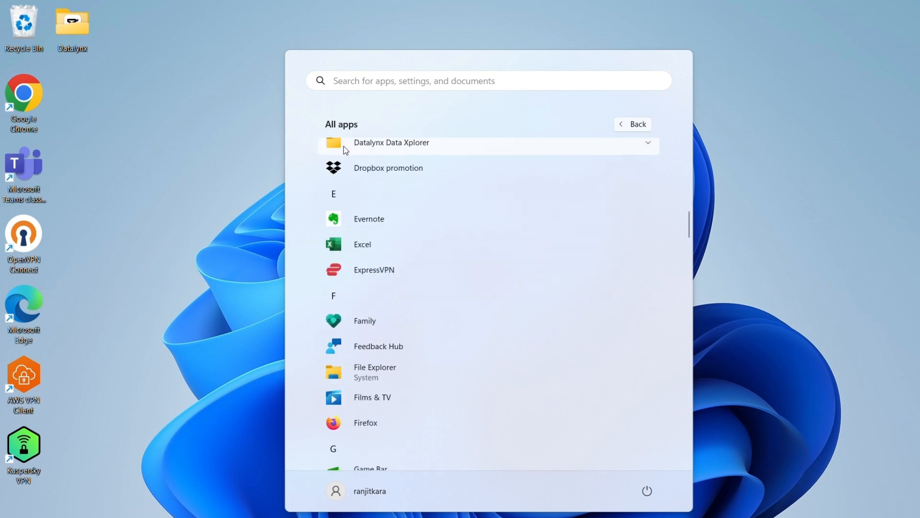
pyautogui.click(367, 142)
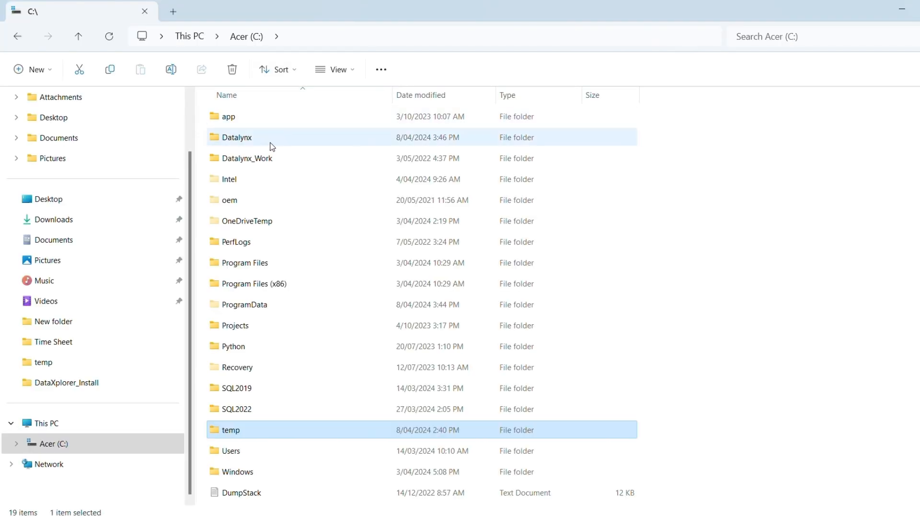
# - Browse to C:\Datalynx\DataXplorer\Server and launch DataXplorerSvrReg
pyautogui.click(272, 140)
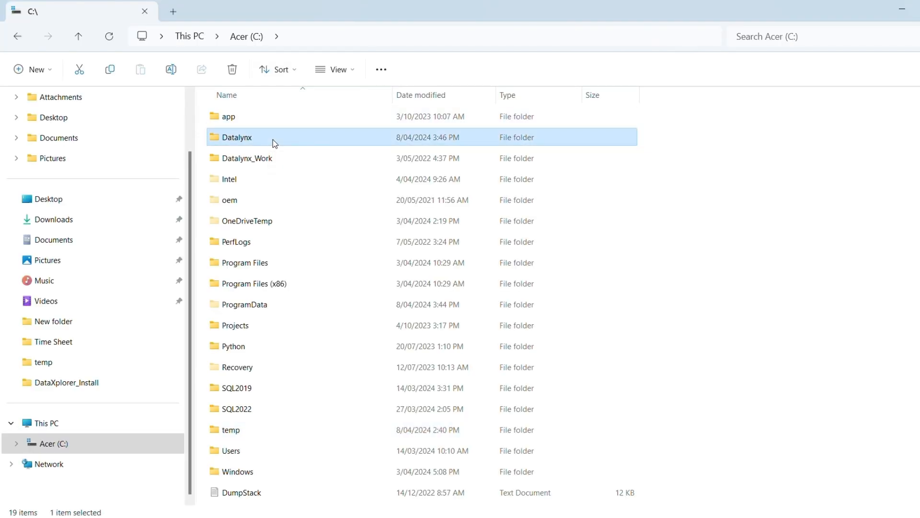
pyautogui.doubleClick(283, 137)
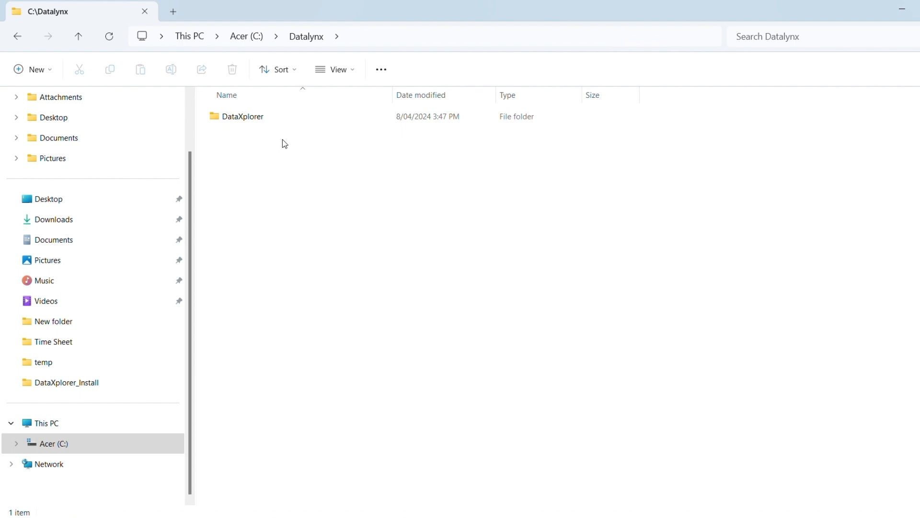
pyautogui.doubleClick(281, 120)
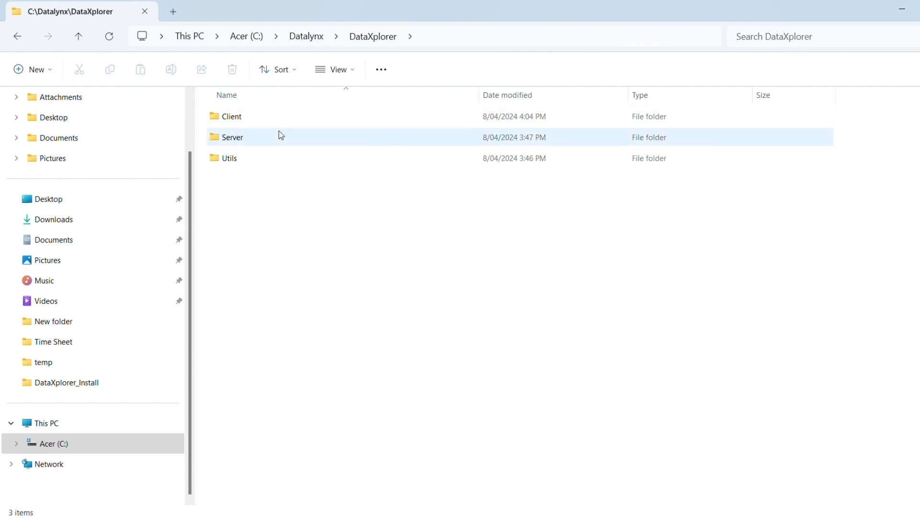
pyautogui.doubleClick(281, 137)
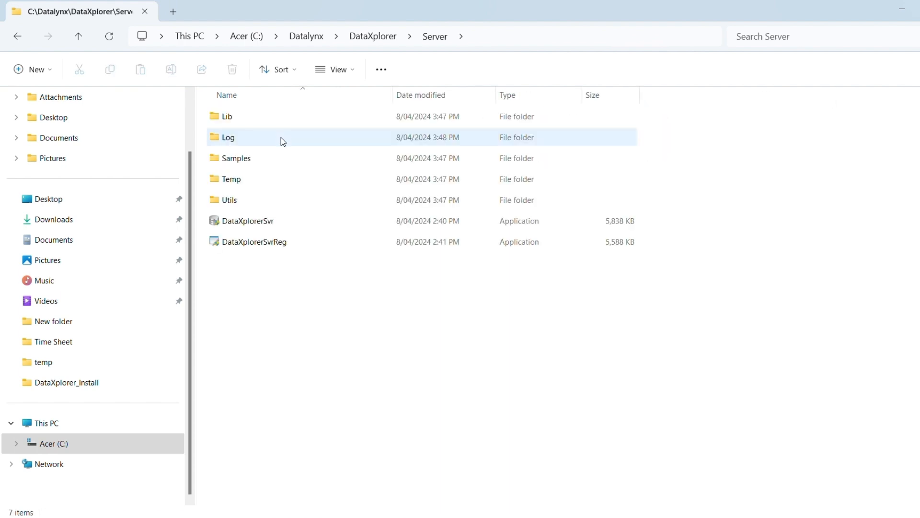
pyautogui.doubleClick(274, 244)
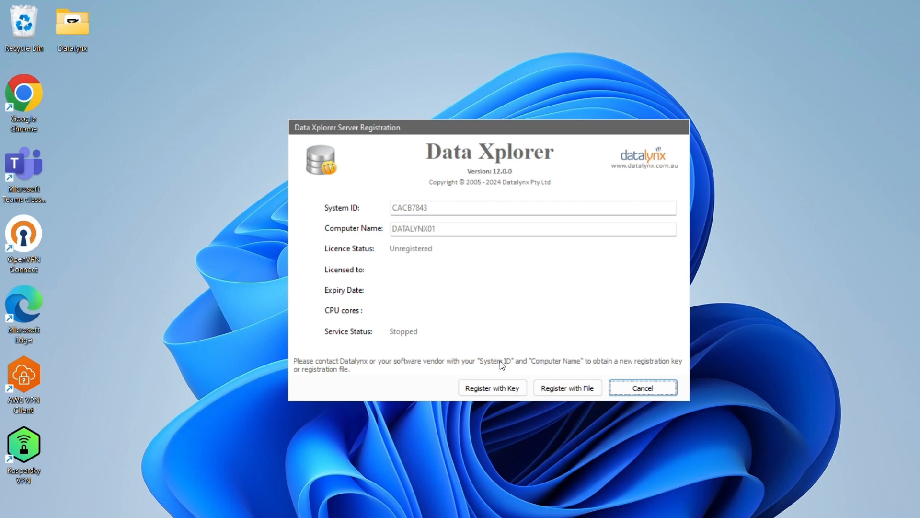
# - Register the processing server with the pasted trial key for 8/04/2024–8/05/2024 and start its service
pyautogui.click(492, 386)
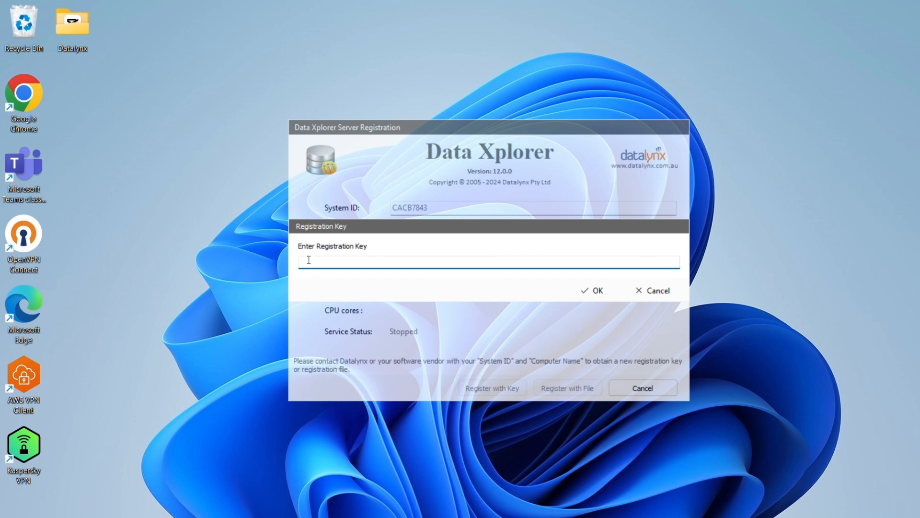
pyautogui.hotkey('ctrl', 'v')
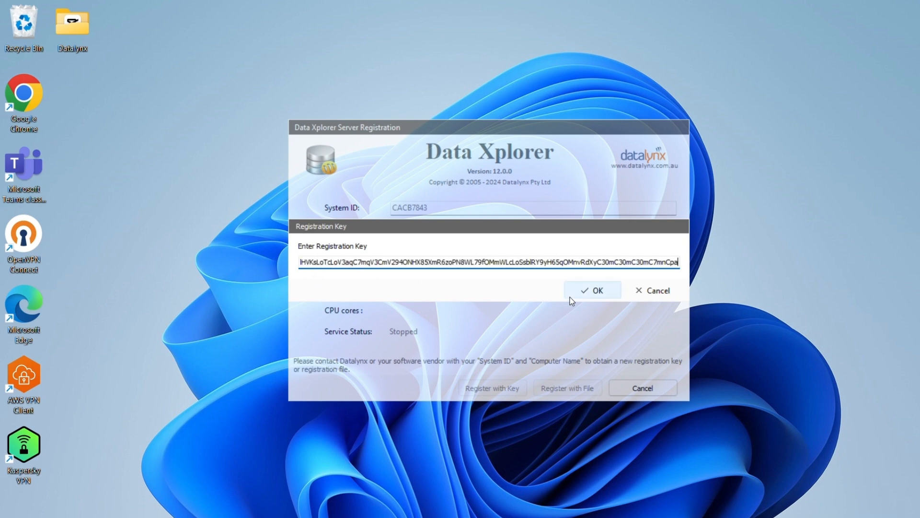
pyautogui.click(590, 290)
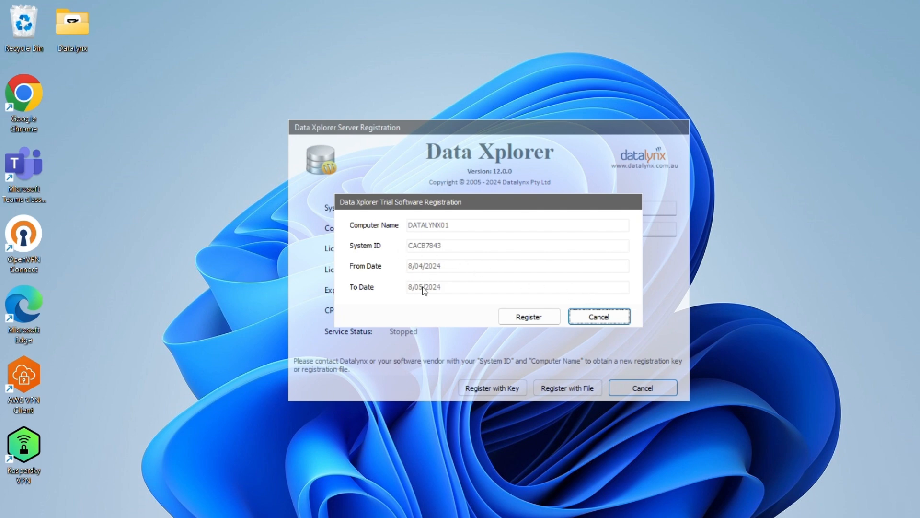
pyautogui.click(504, 314)
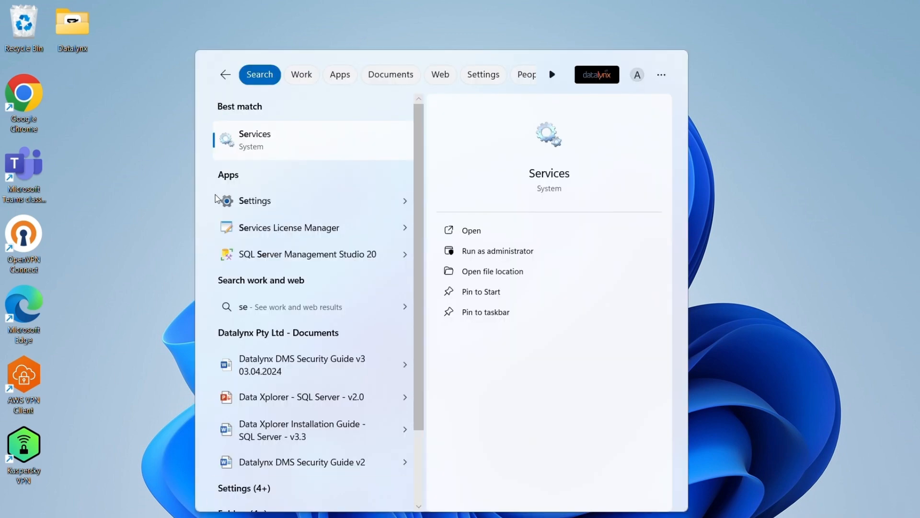
# - Verify Data Xplorer Server is running in Services, then view System > Registration showing the trial expiring 08/05/2024, 7 days left
pyautogui.click(278, 150)
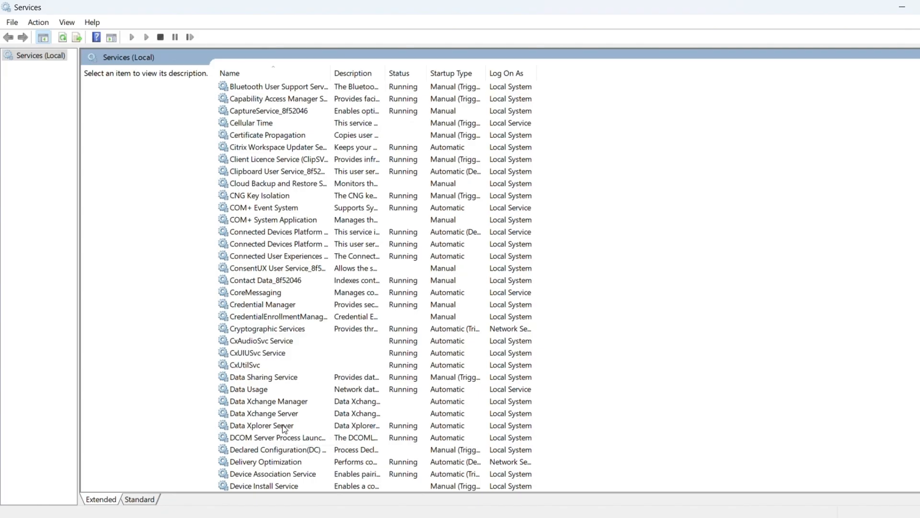
pyautogui.click(285, 426)
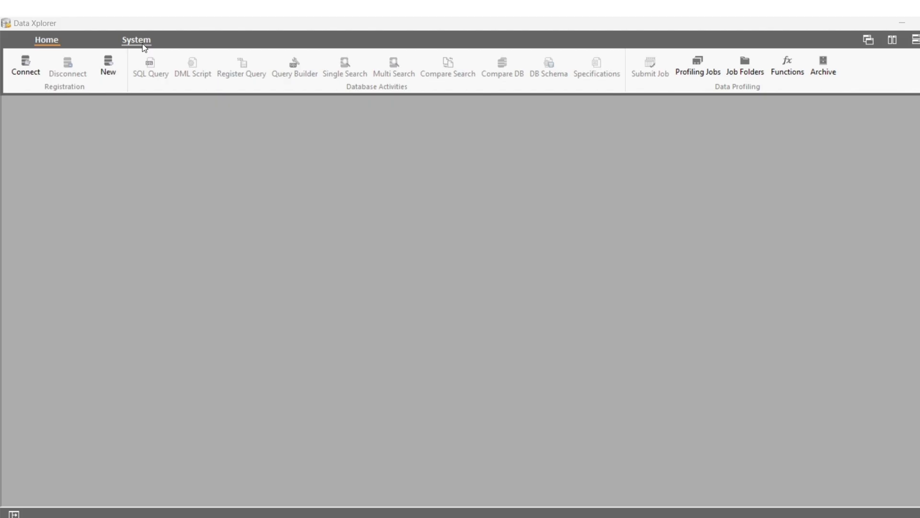
pyautogui.click(144, 43)
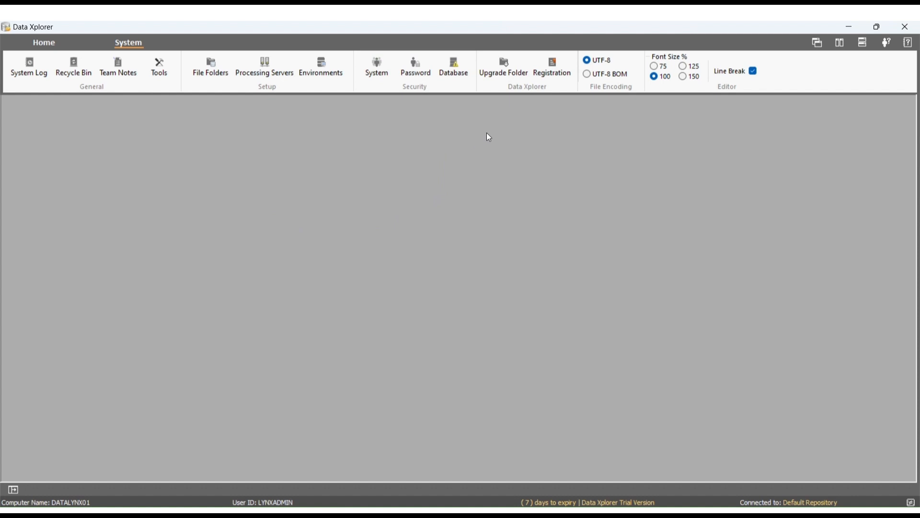
pyautogui.click(556, 71)
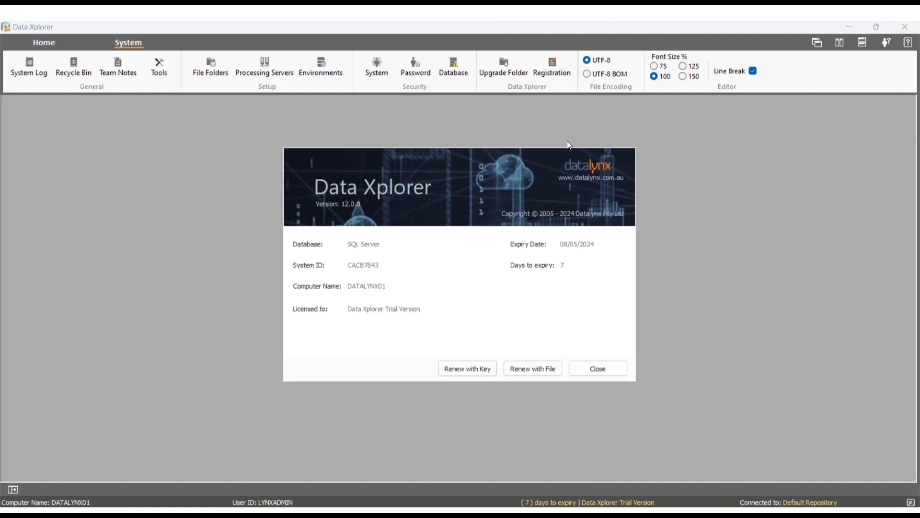